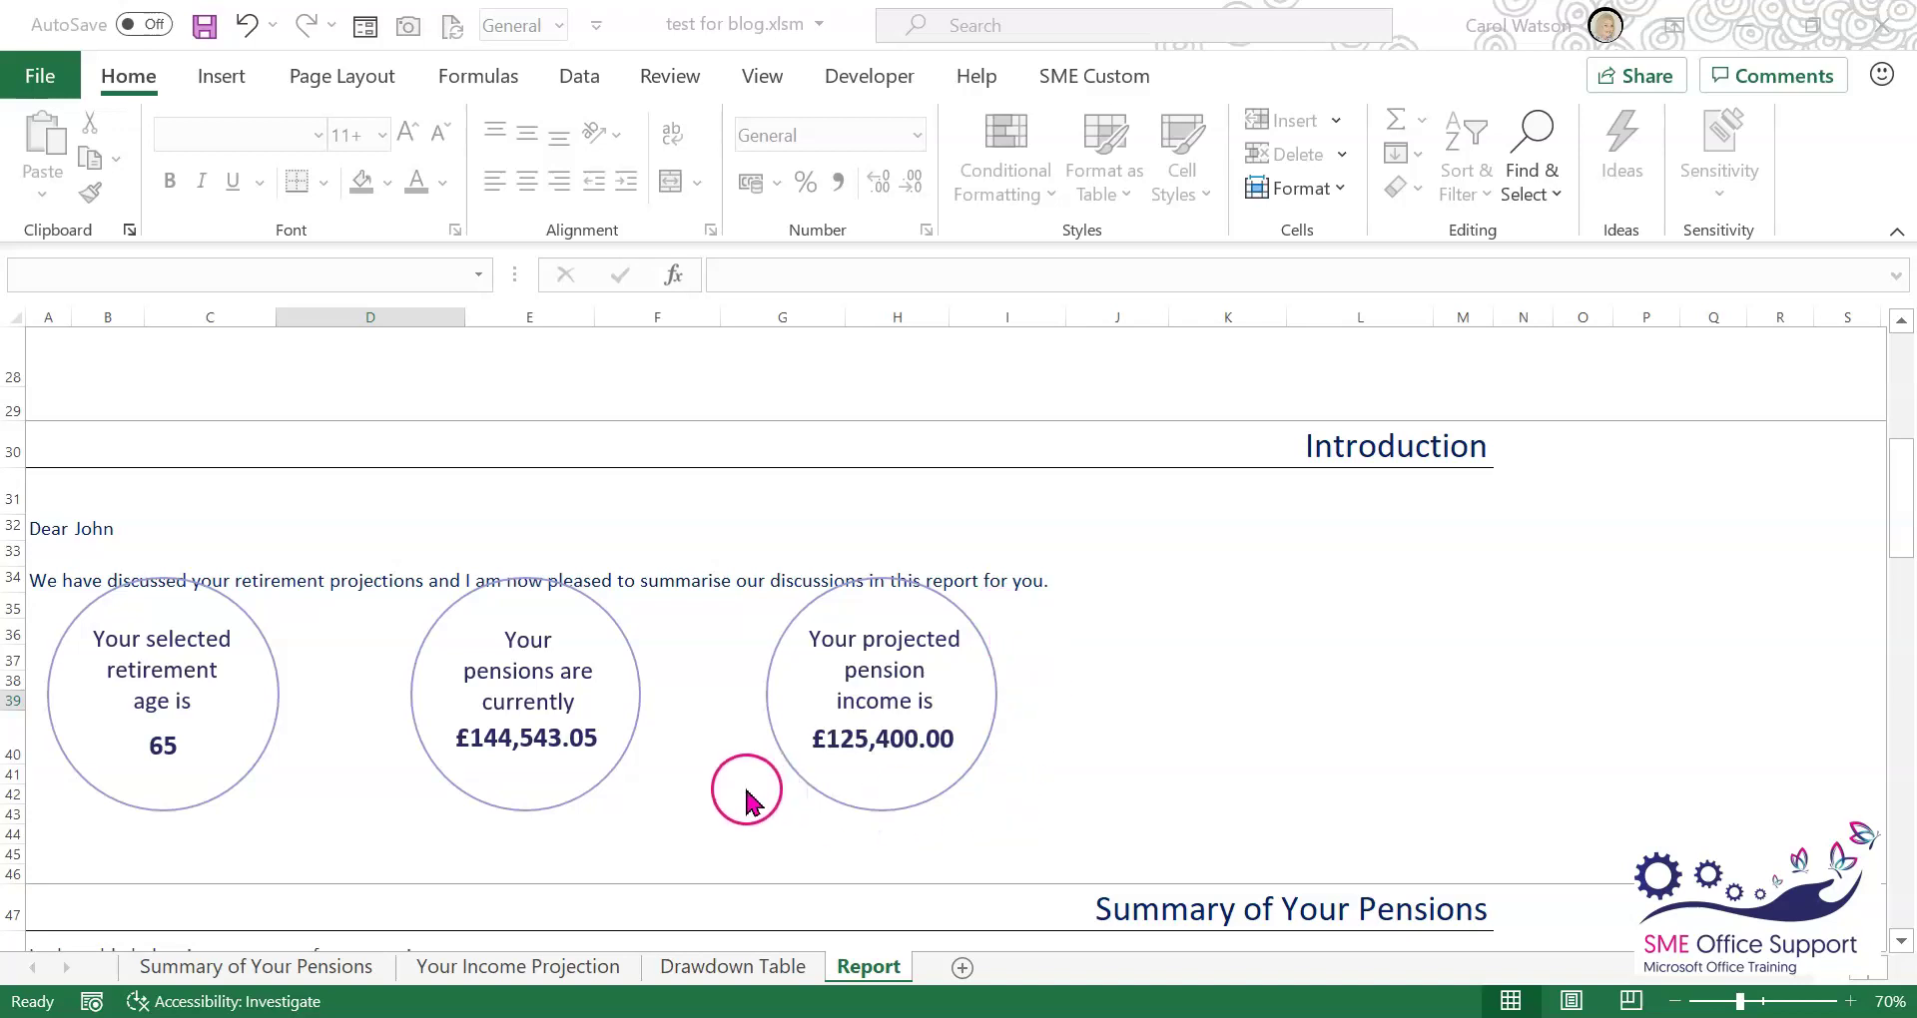
# Select the three circles and their text one at a time, then deselect them.
pyautogui.click(685, 788)
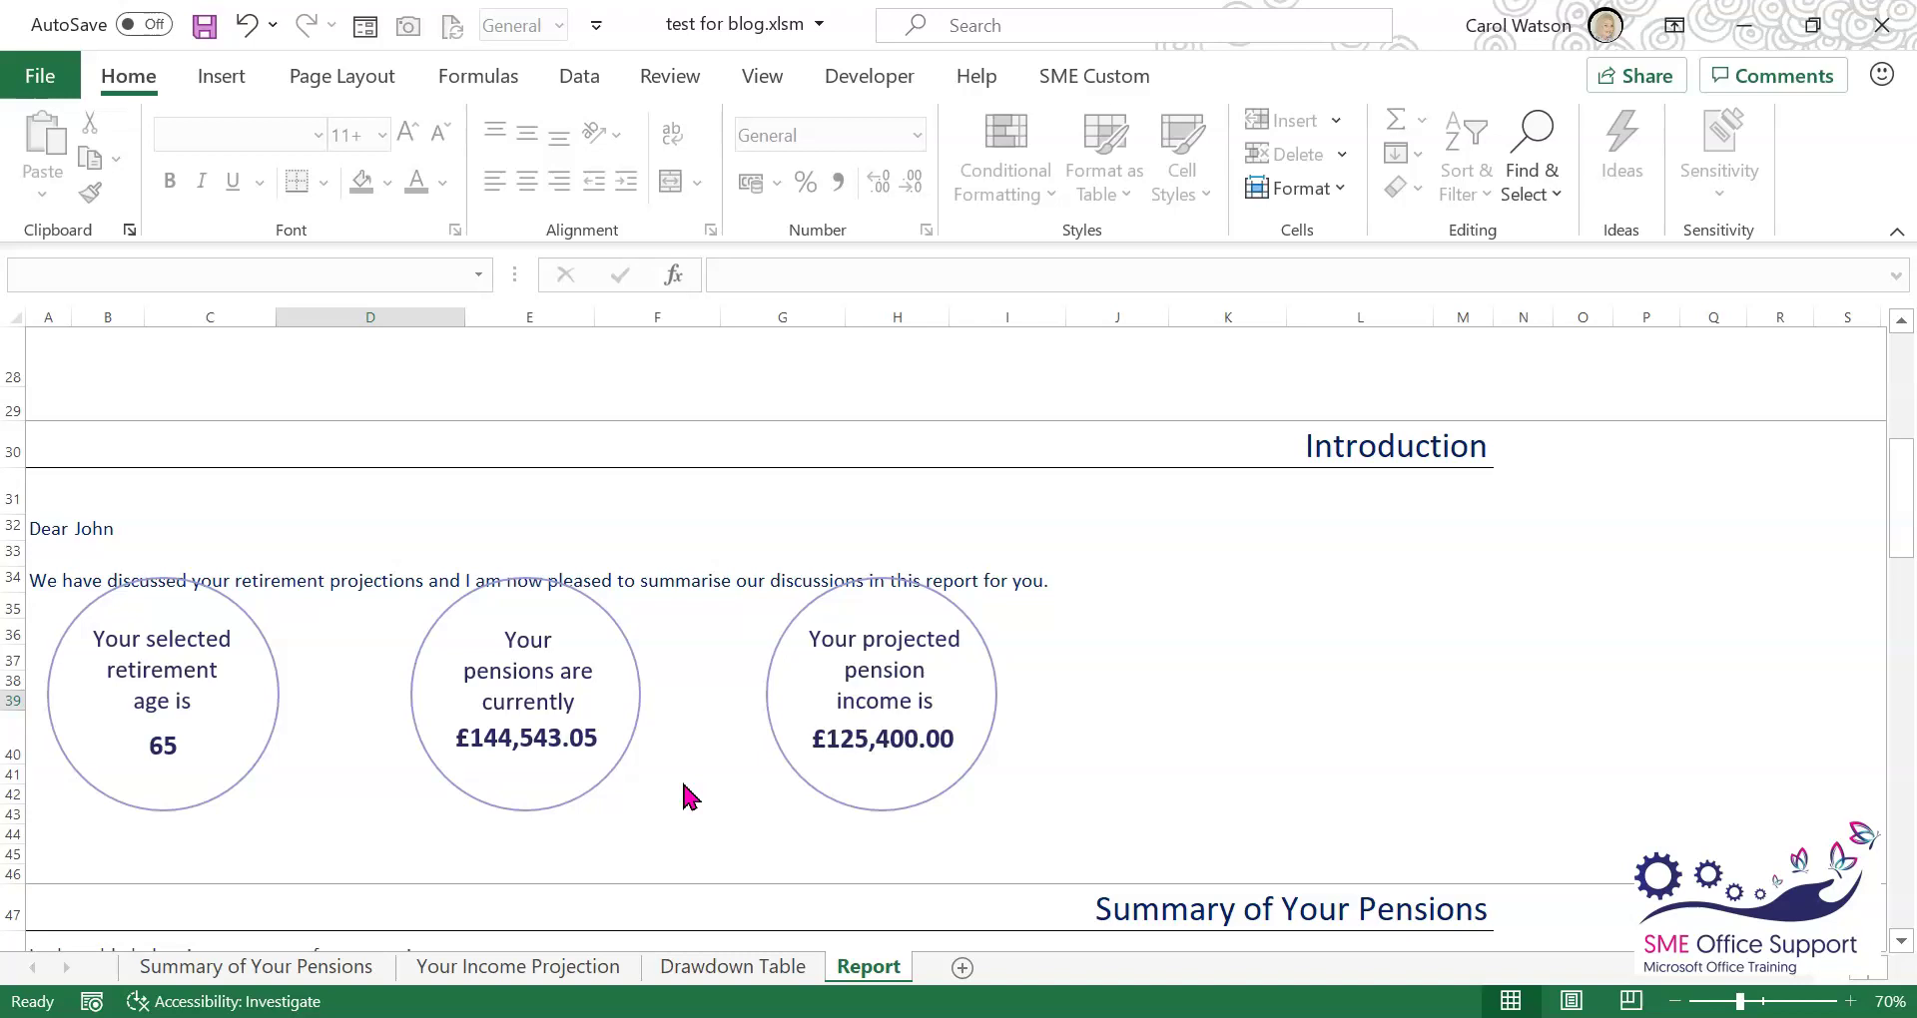
pyautogui.click(258, 752)
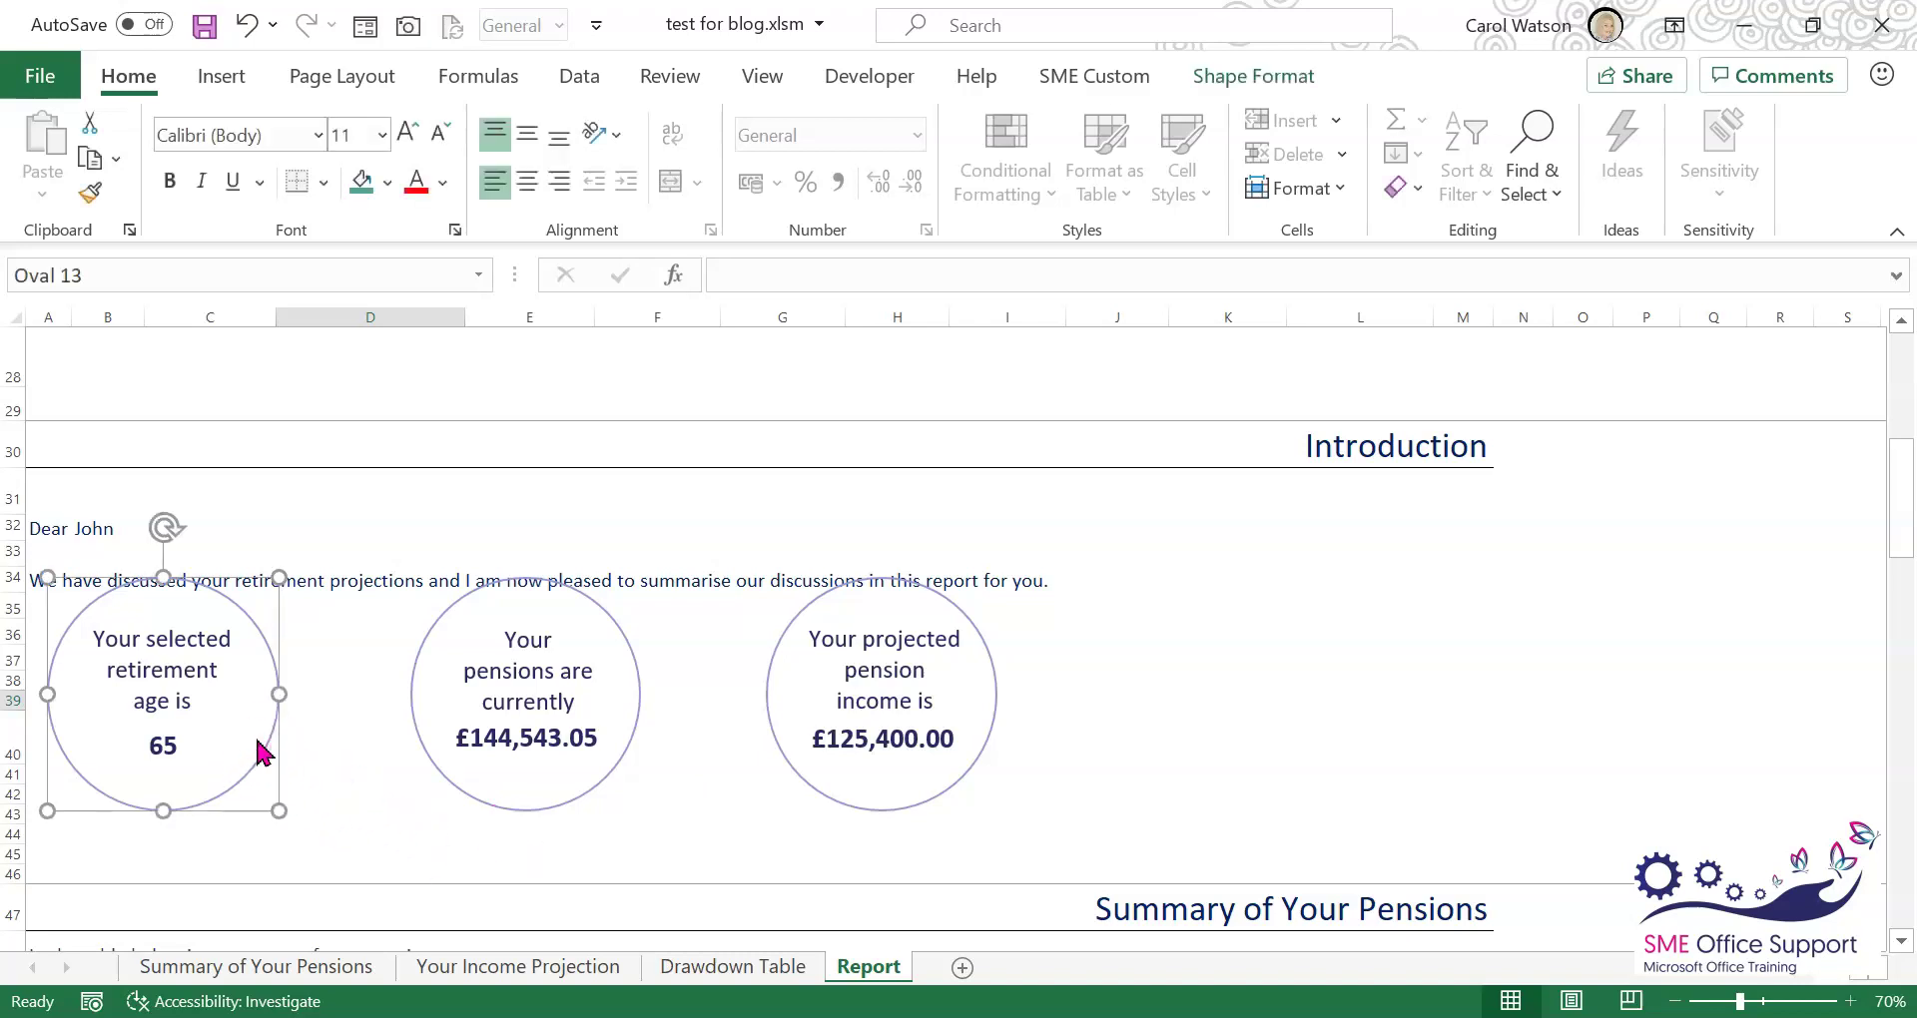
pyautogui.keyDown('shift'); pyautogui.click(170, 676); pyautogui.keyUp('shift')
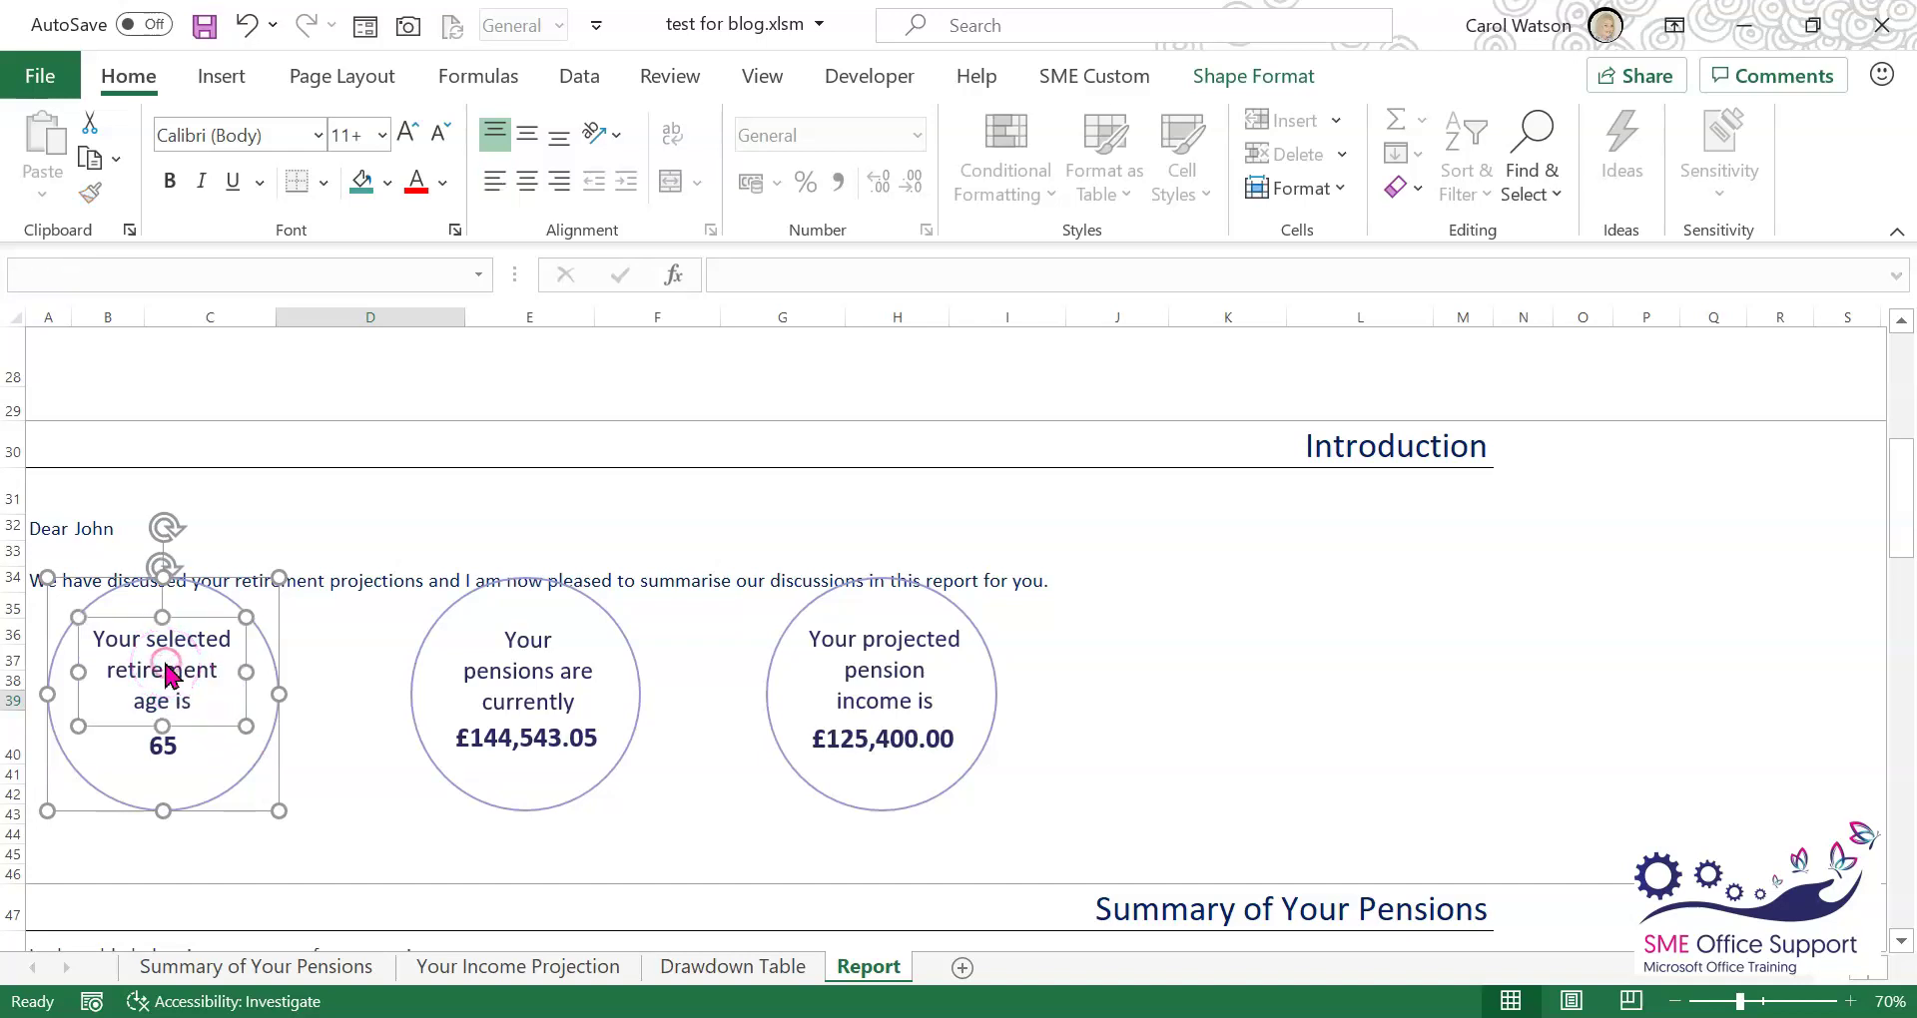
pyautogui.keyDown('shift'); pyautogui.click(159, 748); pyautogui.keyUp('shift')
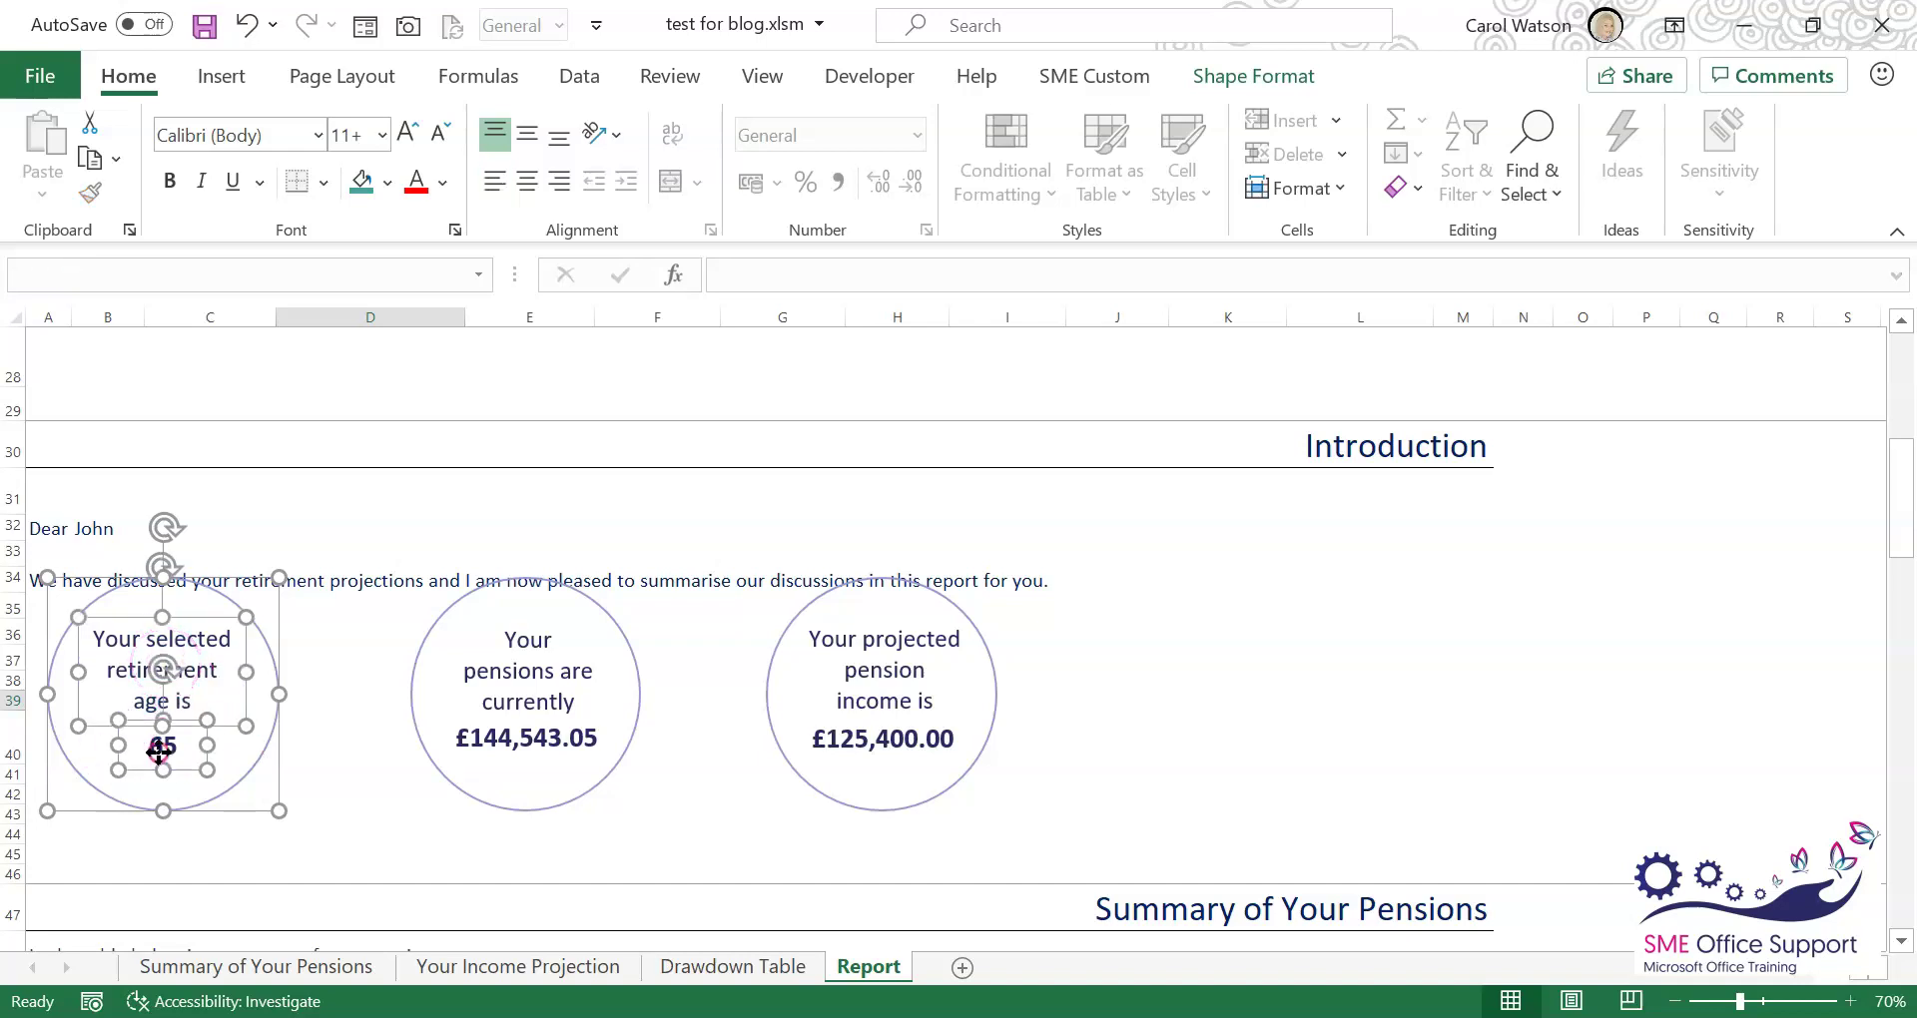
pyautogui.keyDown('shift'); pyautogui.click(509, 631); pyautogui.keyUp('shift')
pyautogui.keyDown('shift'); pyautogui.click(475, 597); pyautogui.keyUp('shift')
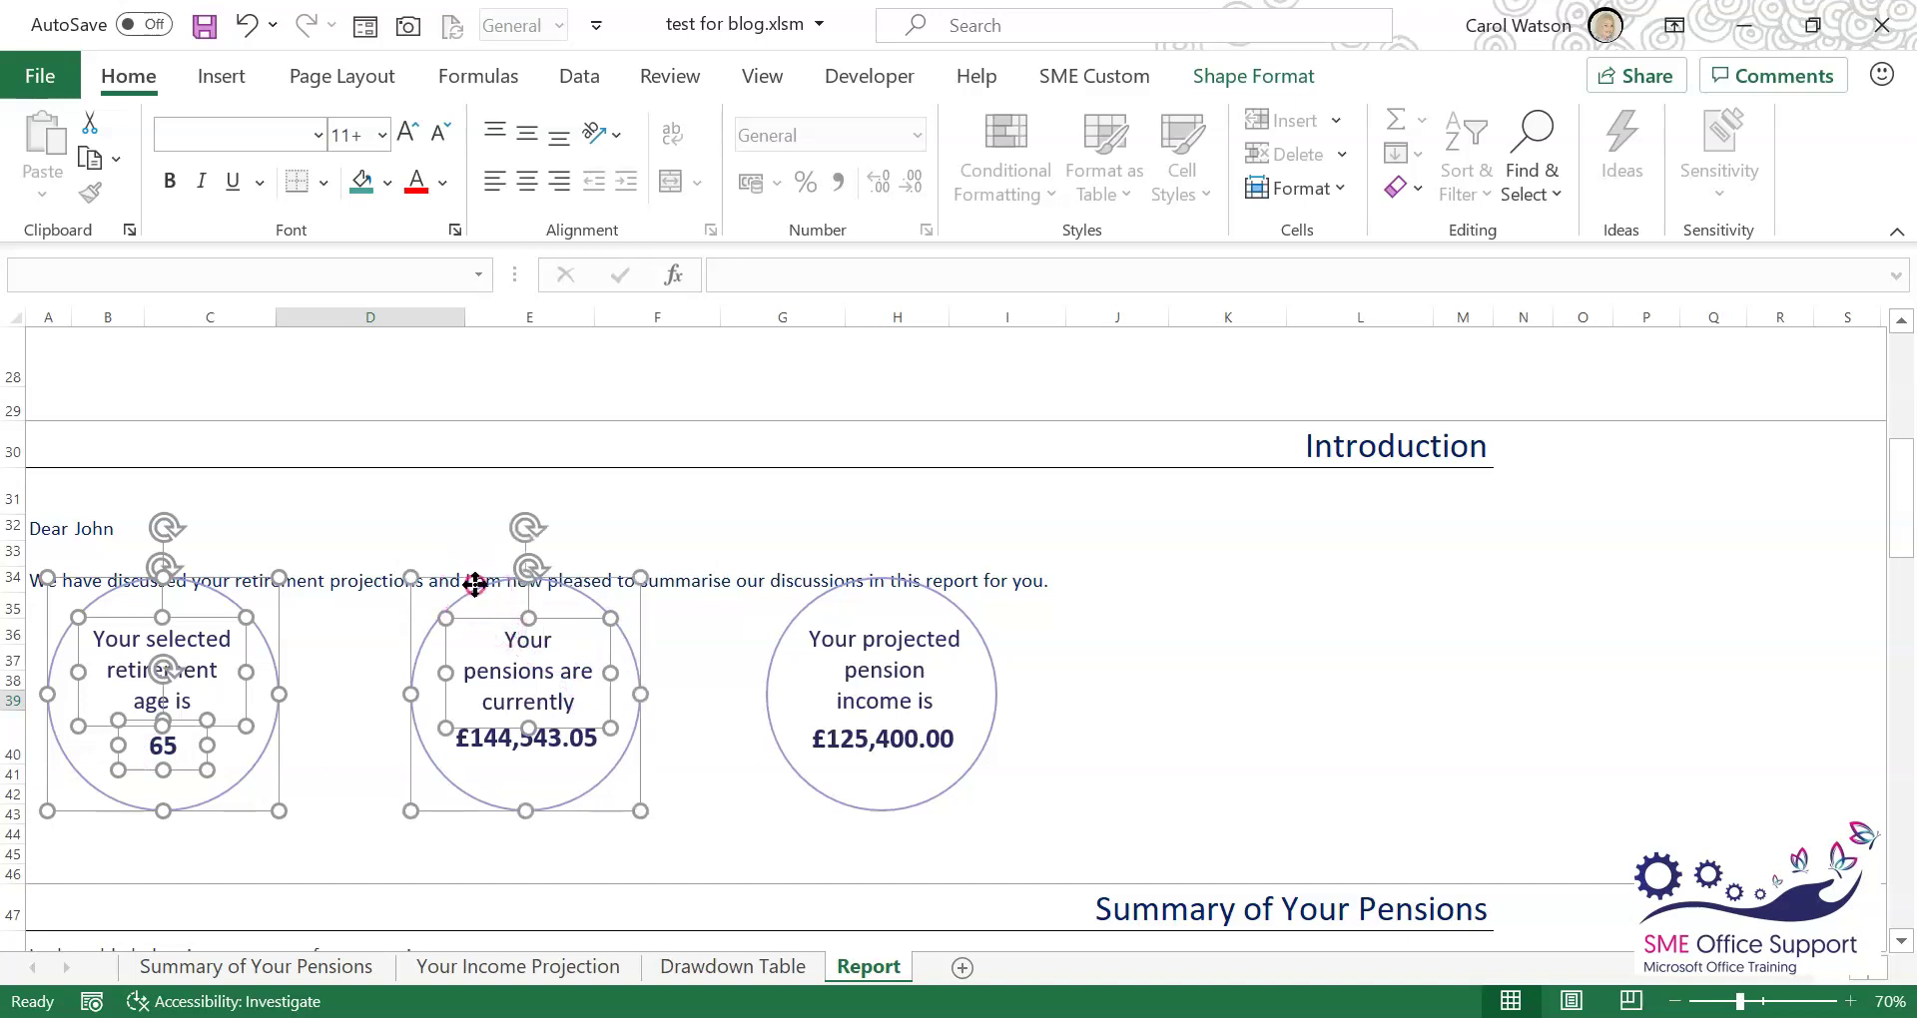
pyautogui.keyDown('shift'); pyautogui.click(831, 581); pyautogui.keyUp('shift')
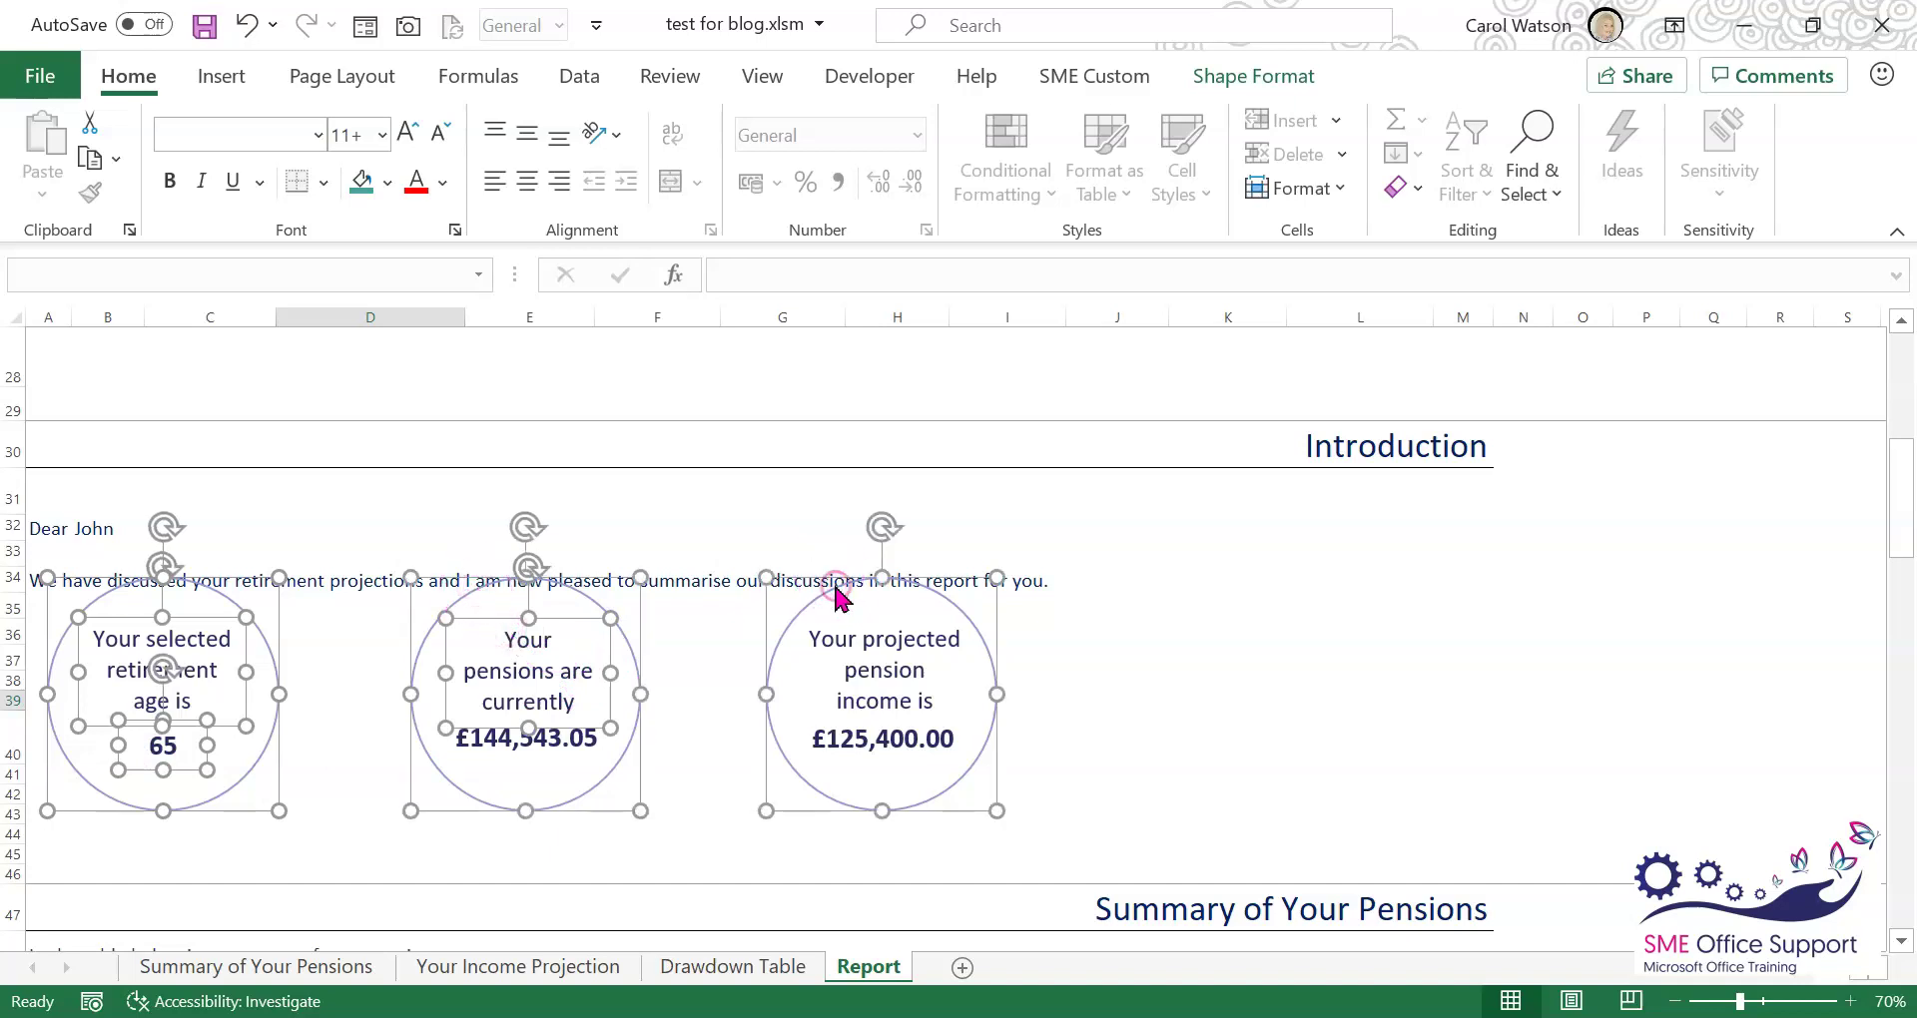
pyautogui.click(1079, 657)
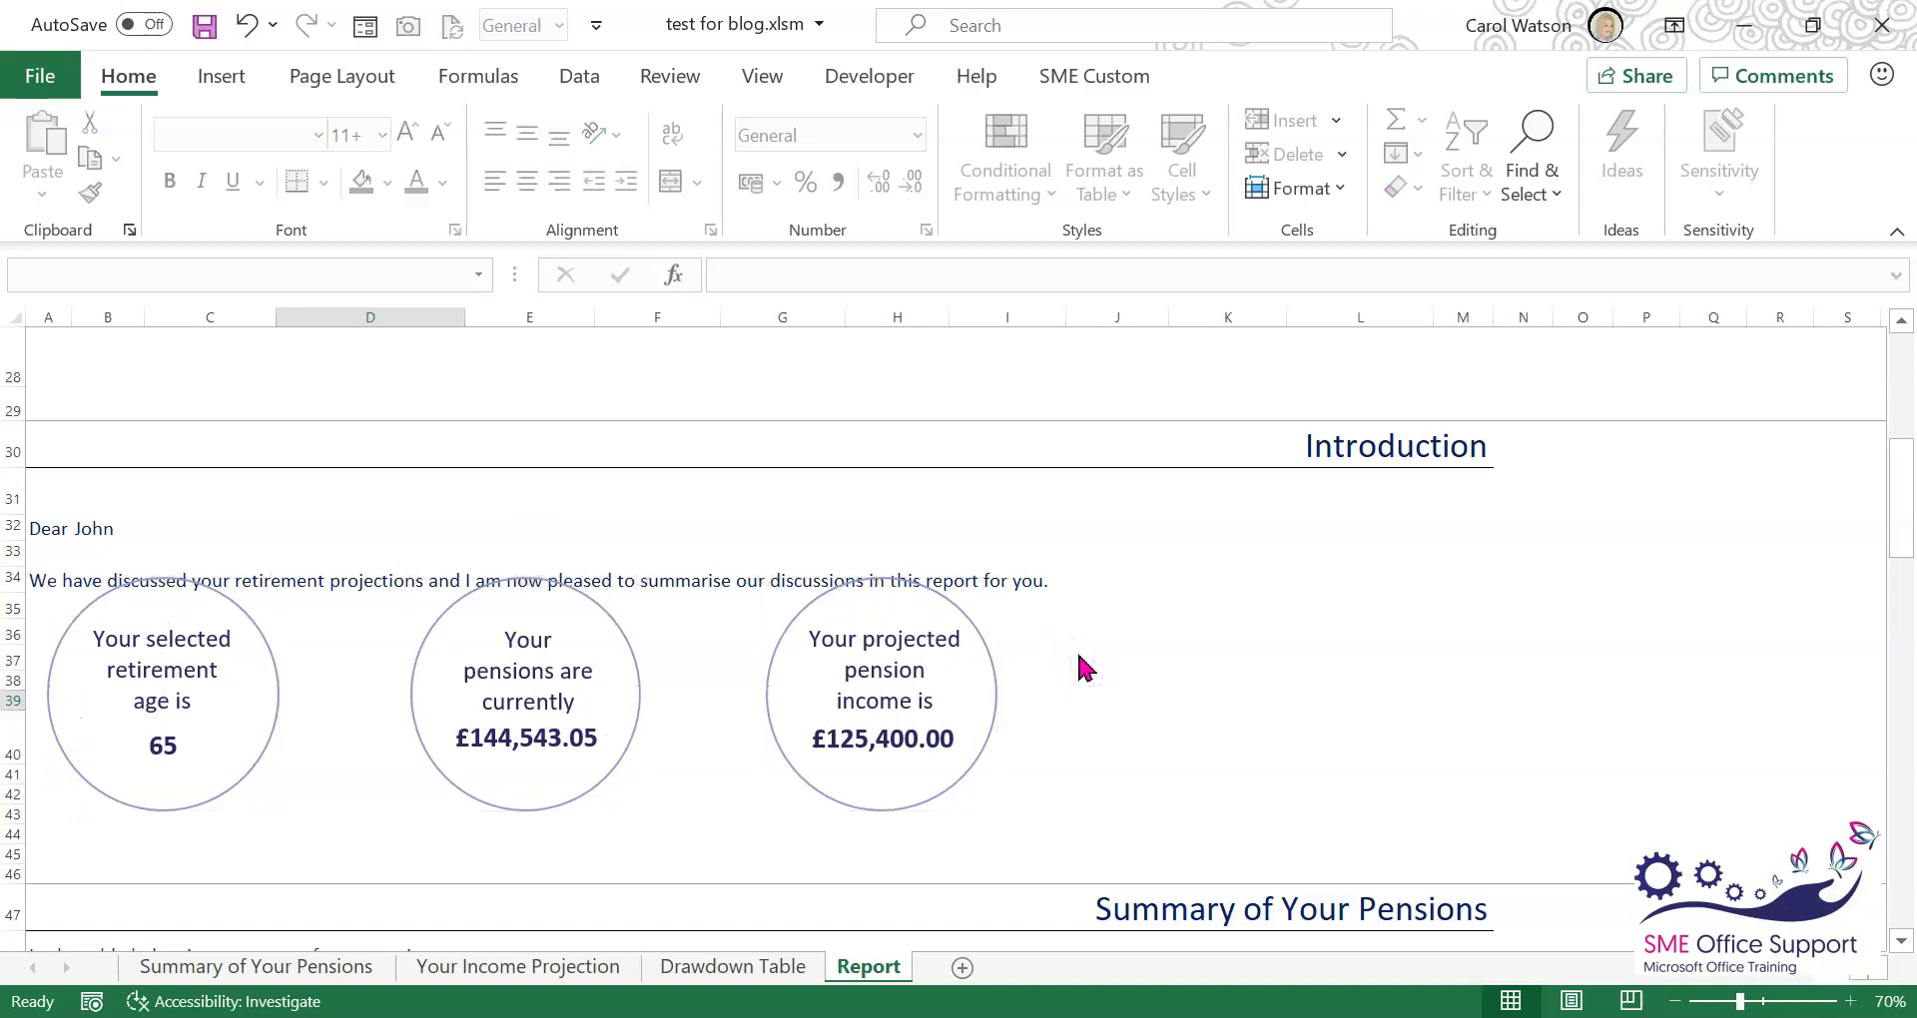
# Select one circle, then use Ctrl+A to select every shape on the sheet, then deselect.
pyautogui.click(274, 675)
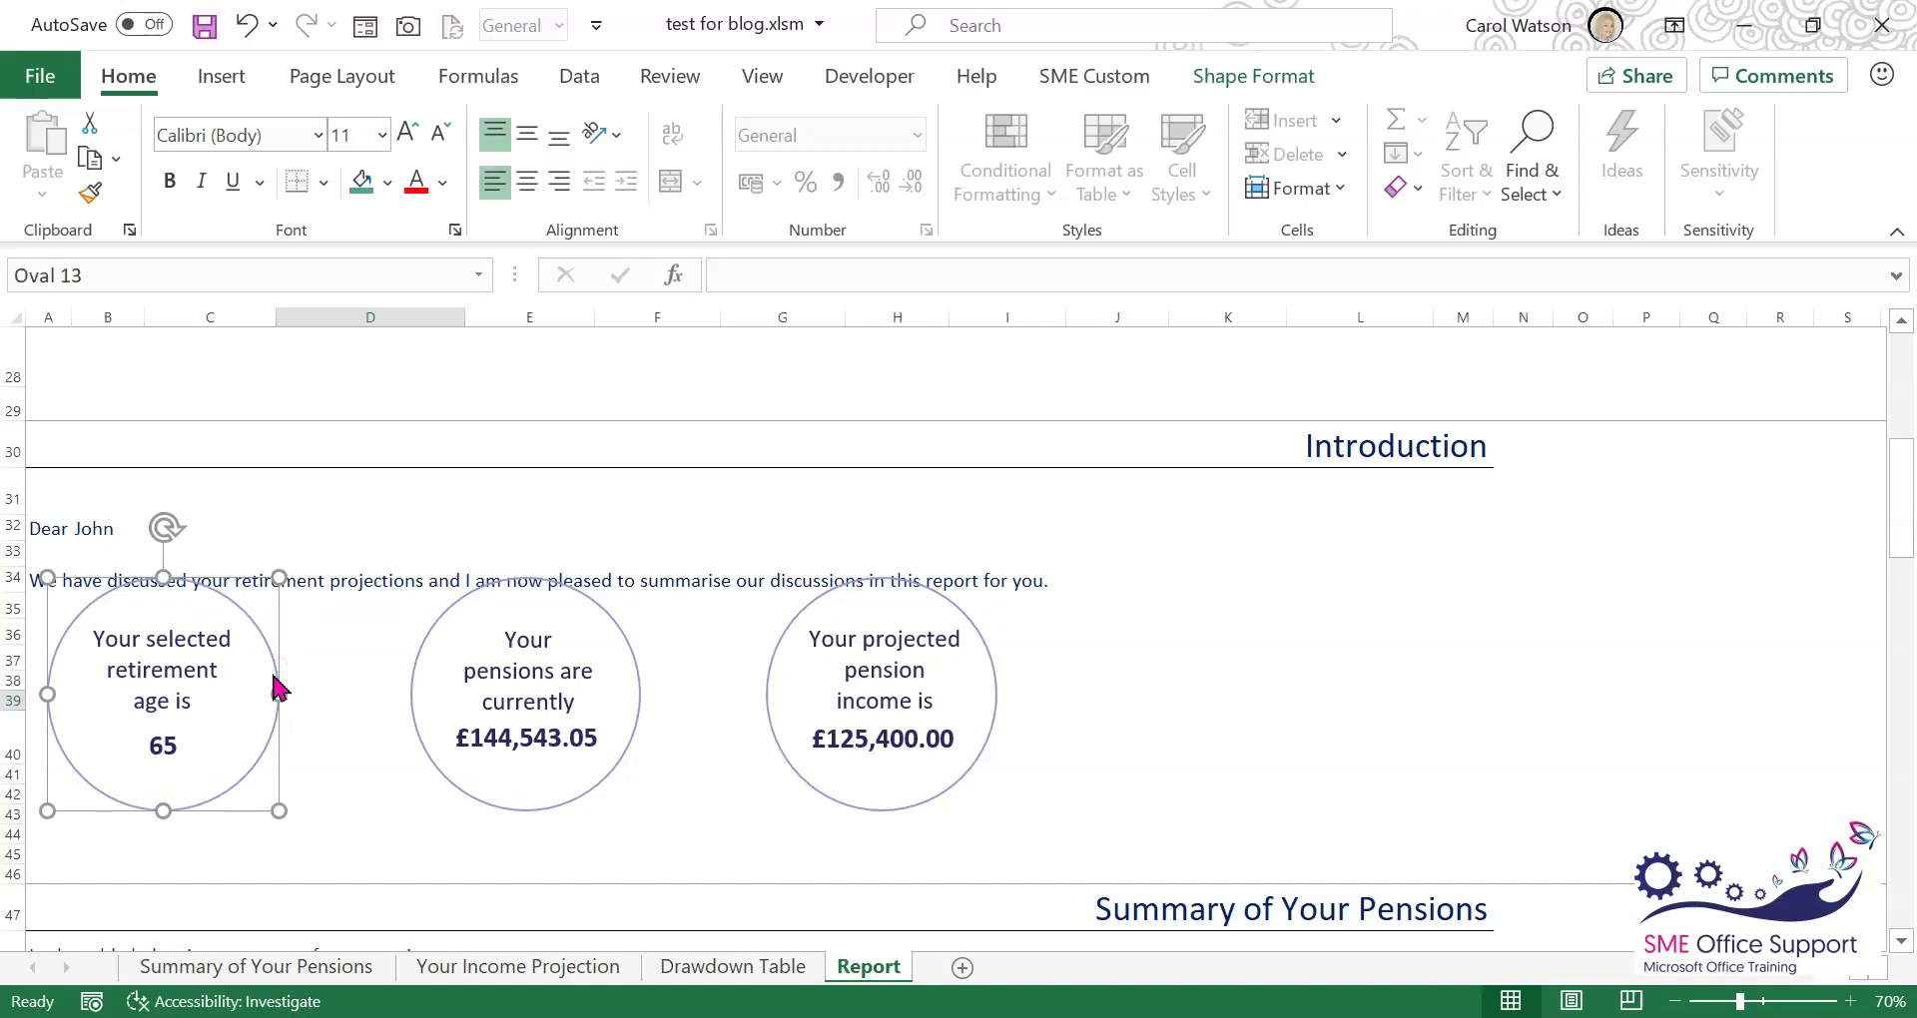
pyautogui.hotkey('ctrl', 'a')
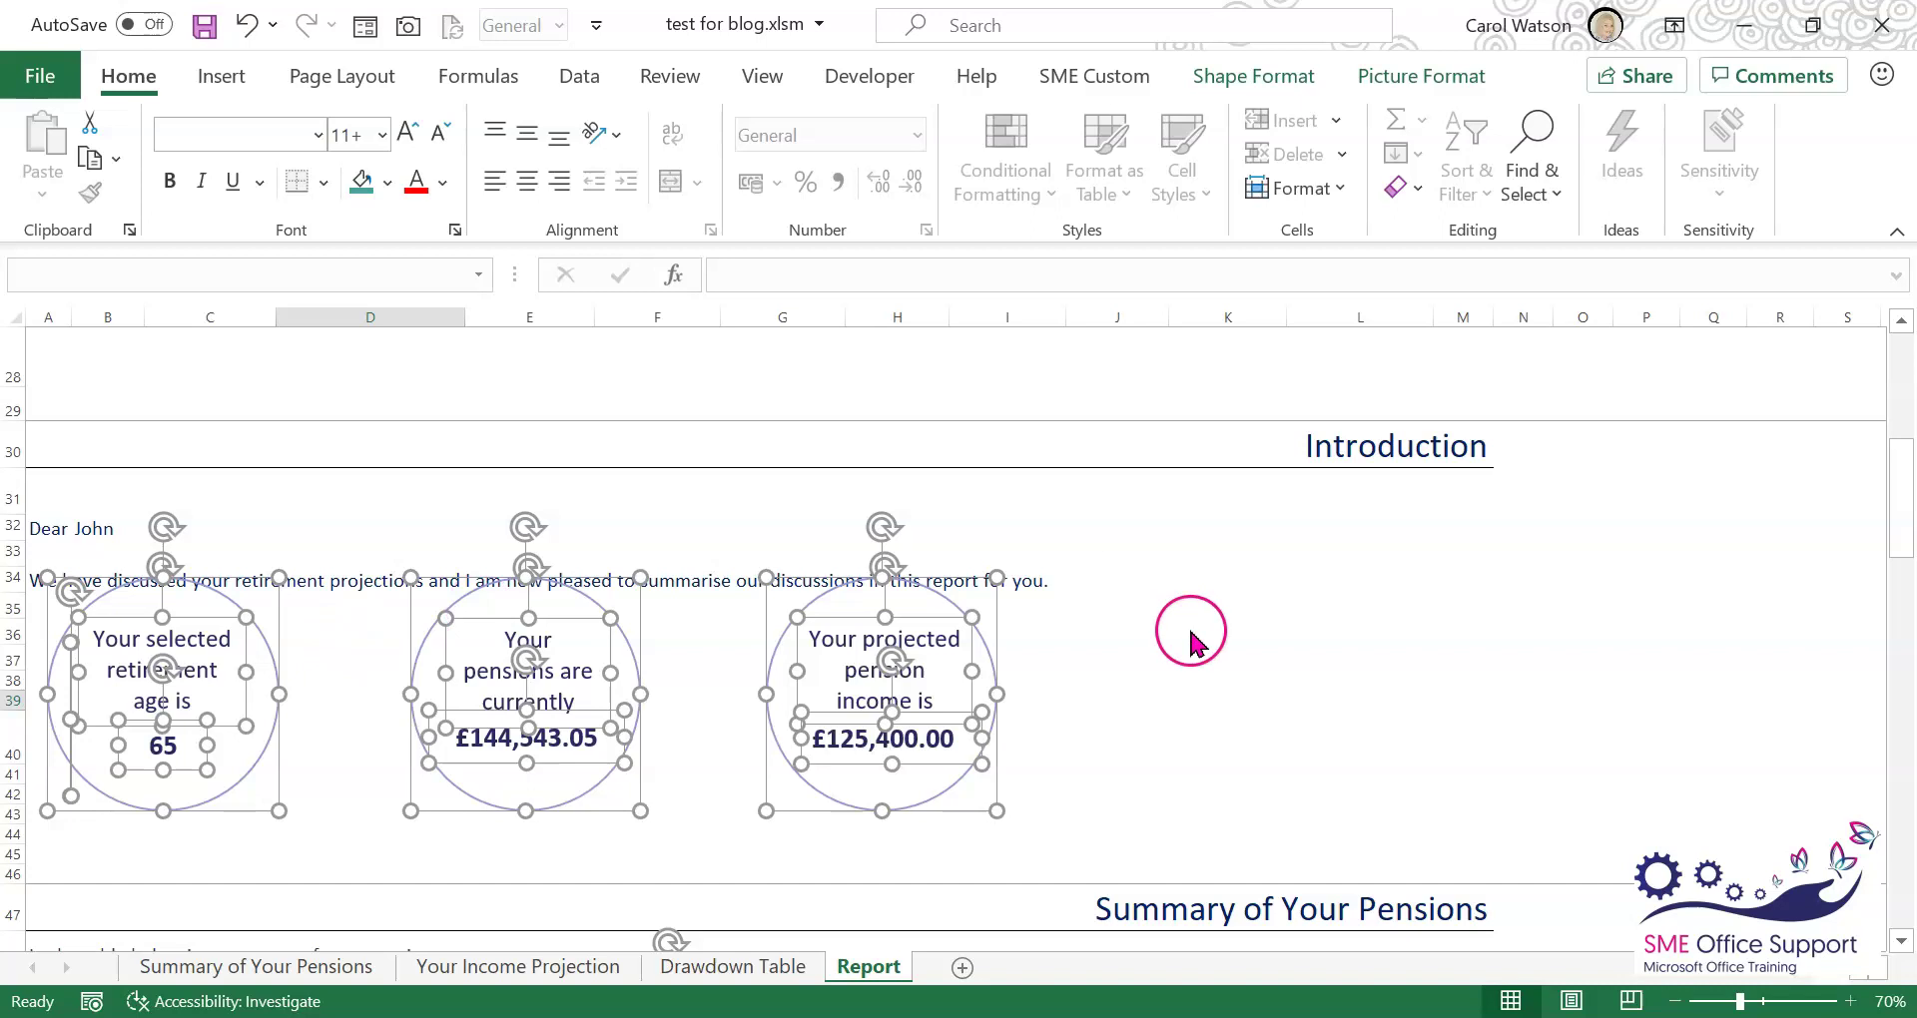
pyautogui.click(1113, 708)
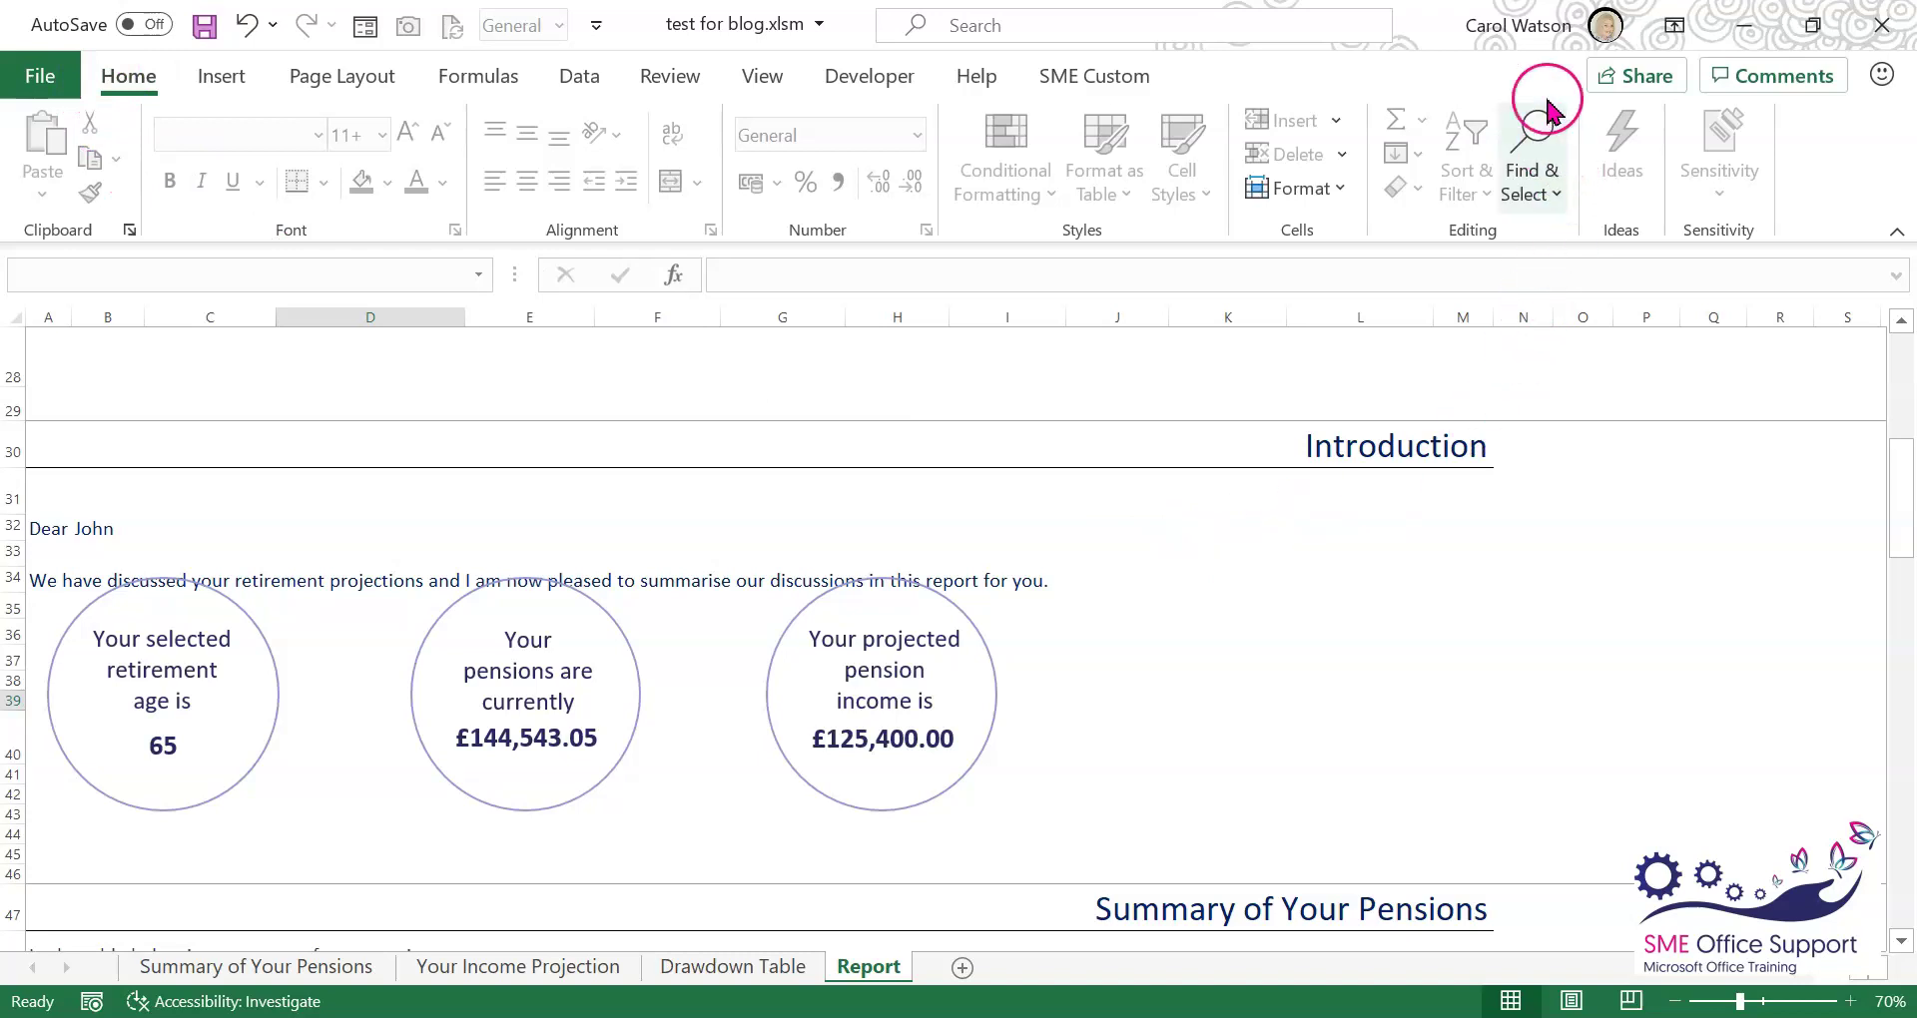
# Select all objects on the sheet with Go To Special set to Objects.
pyautogui.click(1546, 197)
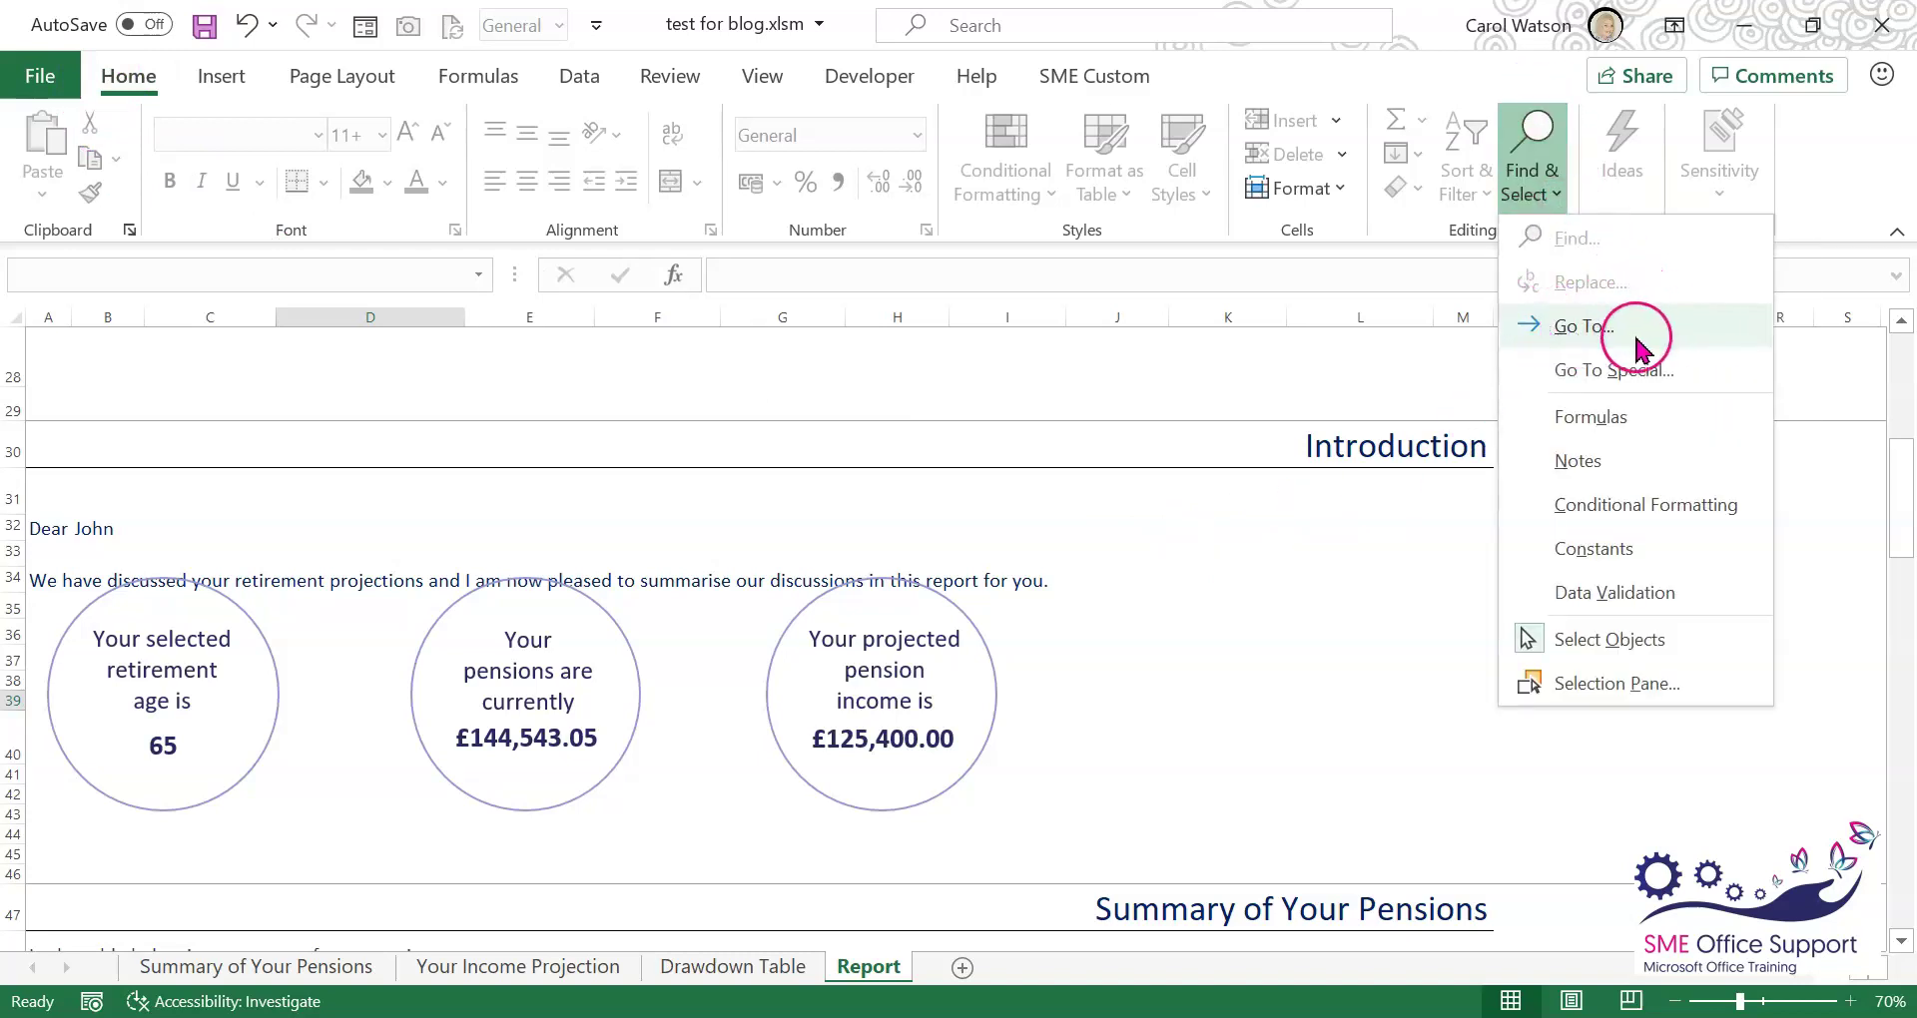
pyautogui.click(1577, 327)
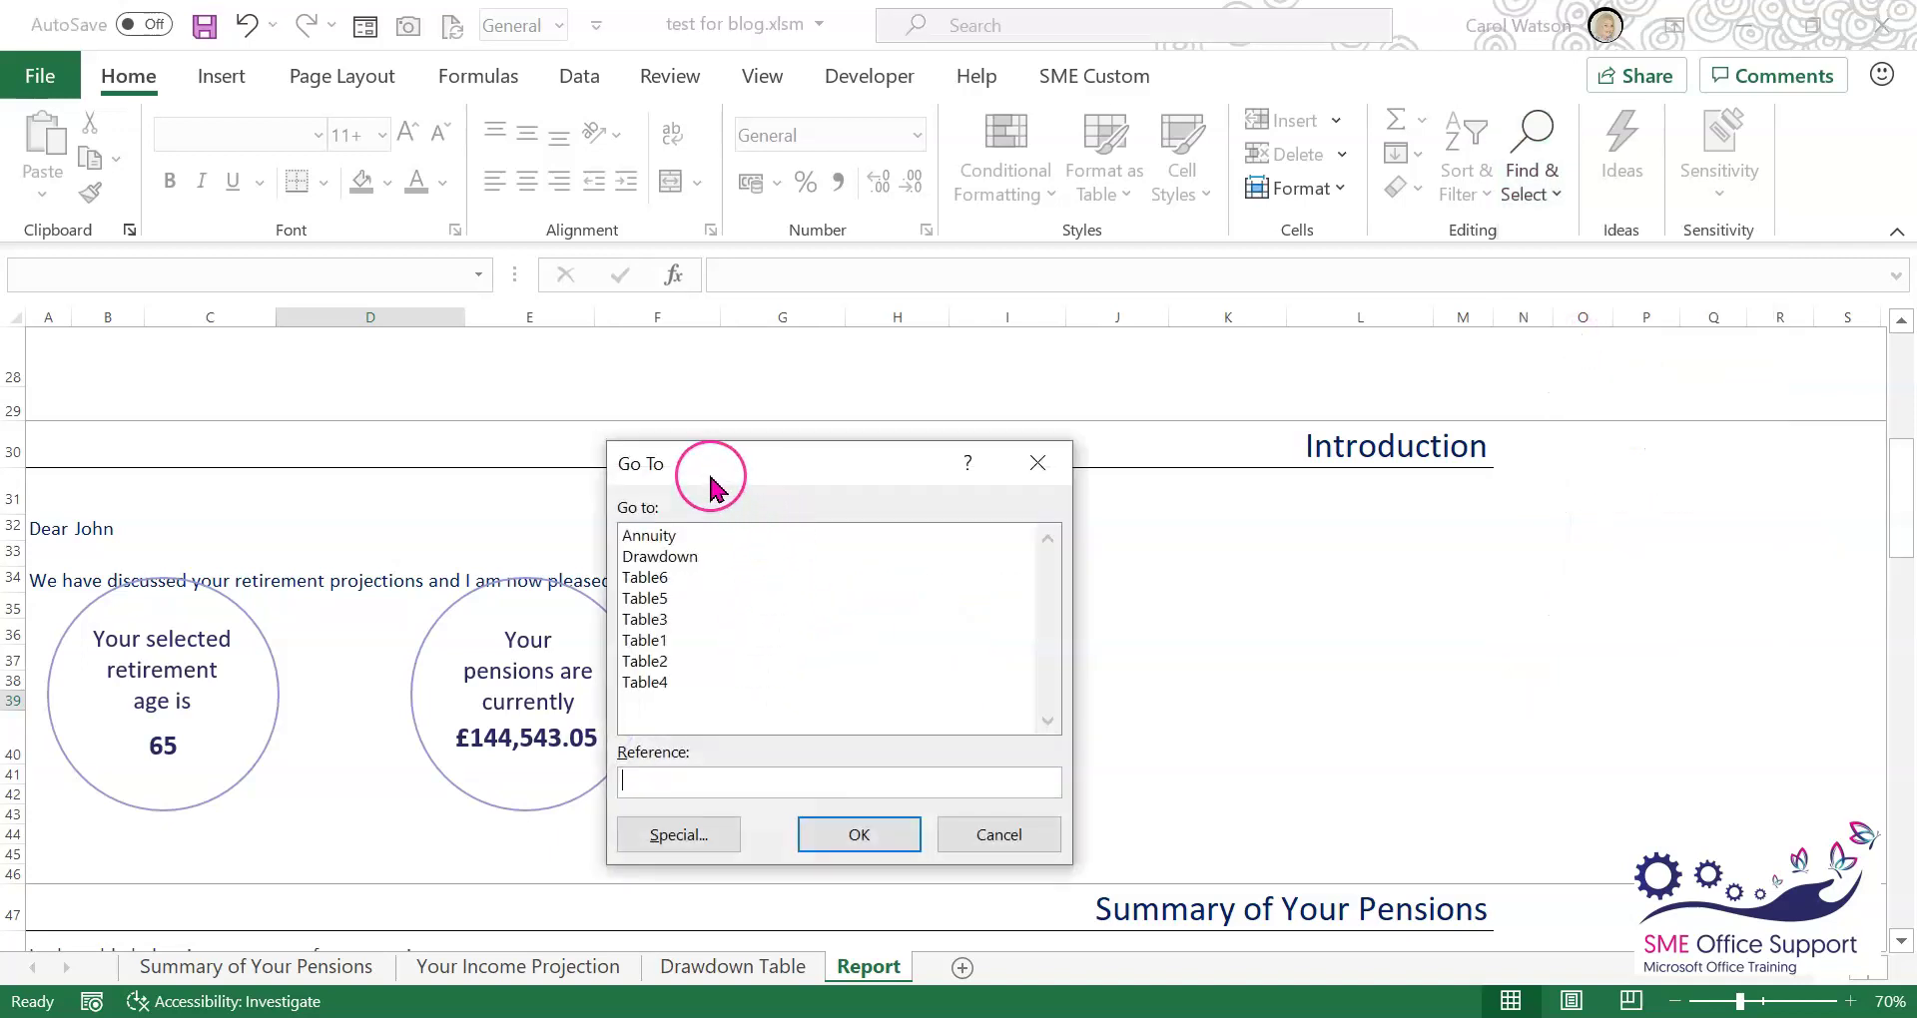
pyautogui.click(695, 839)
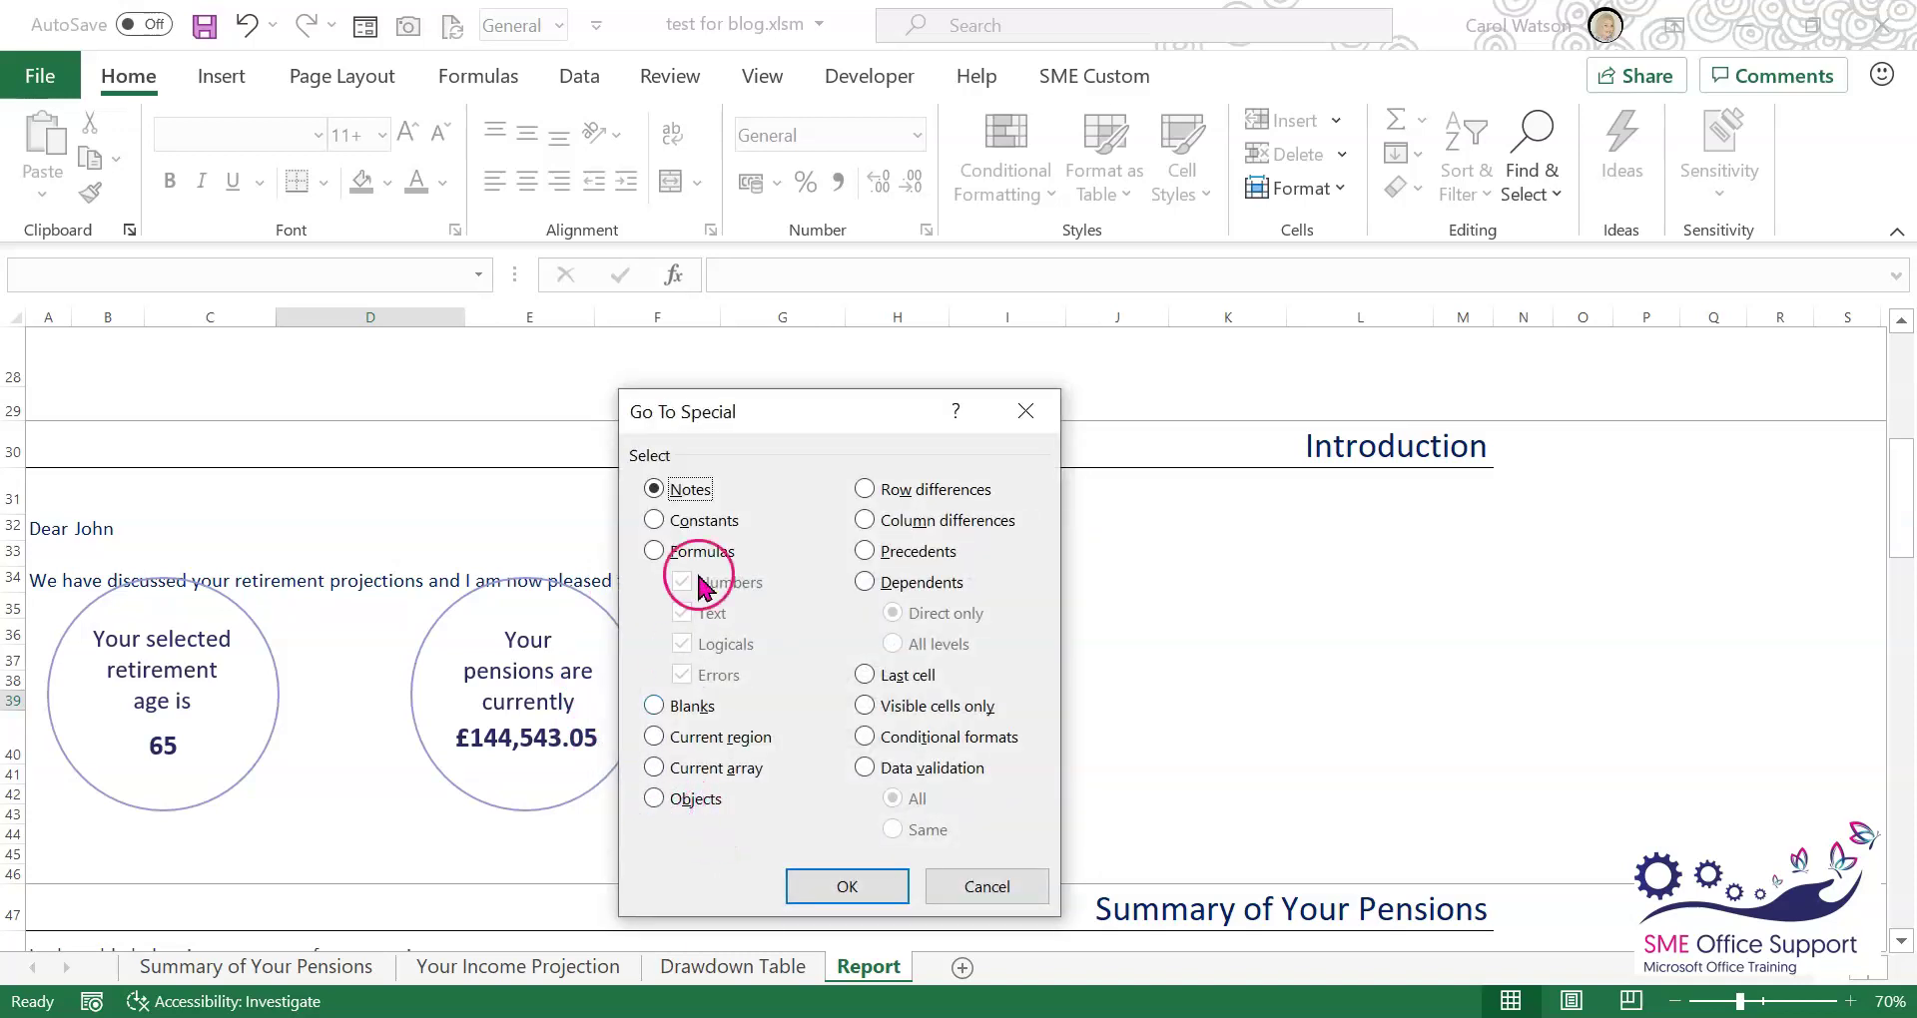
pyautogui.click(654, 799)
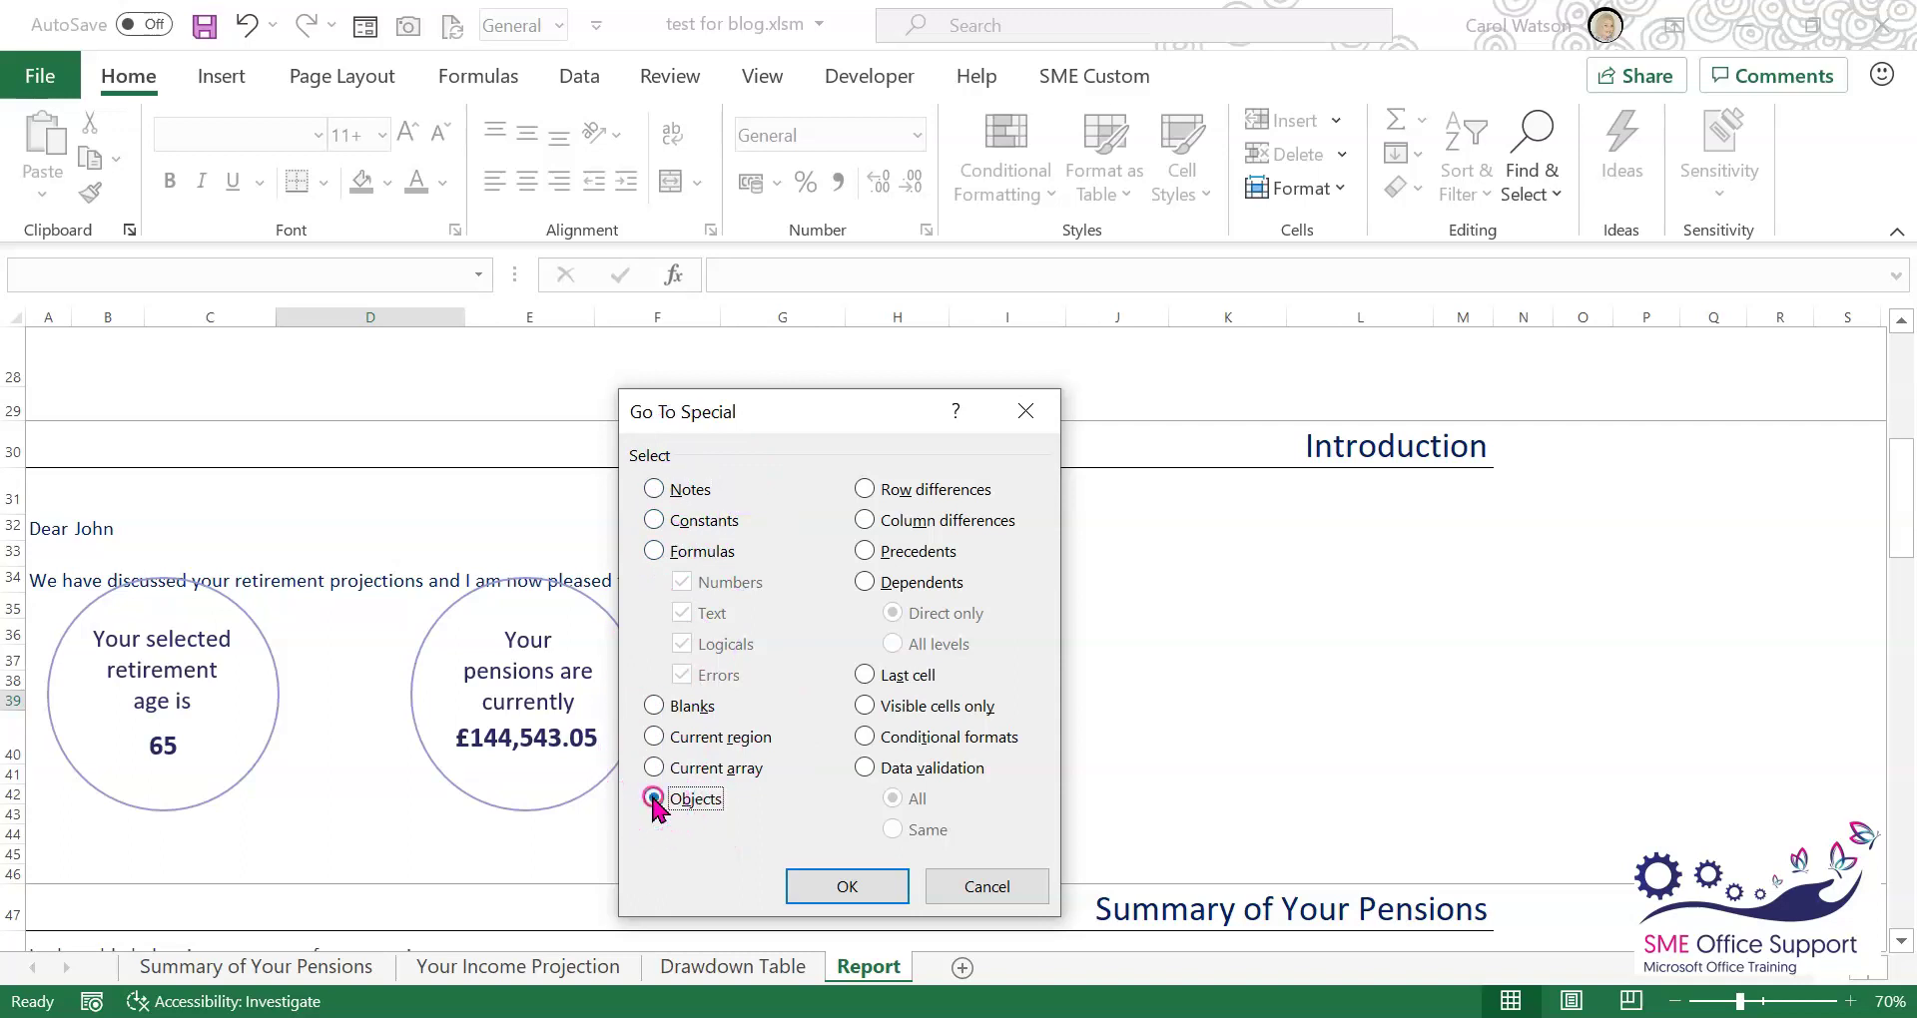
pyautogui.click(846, 887)
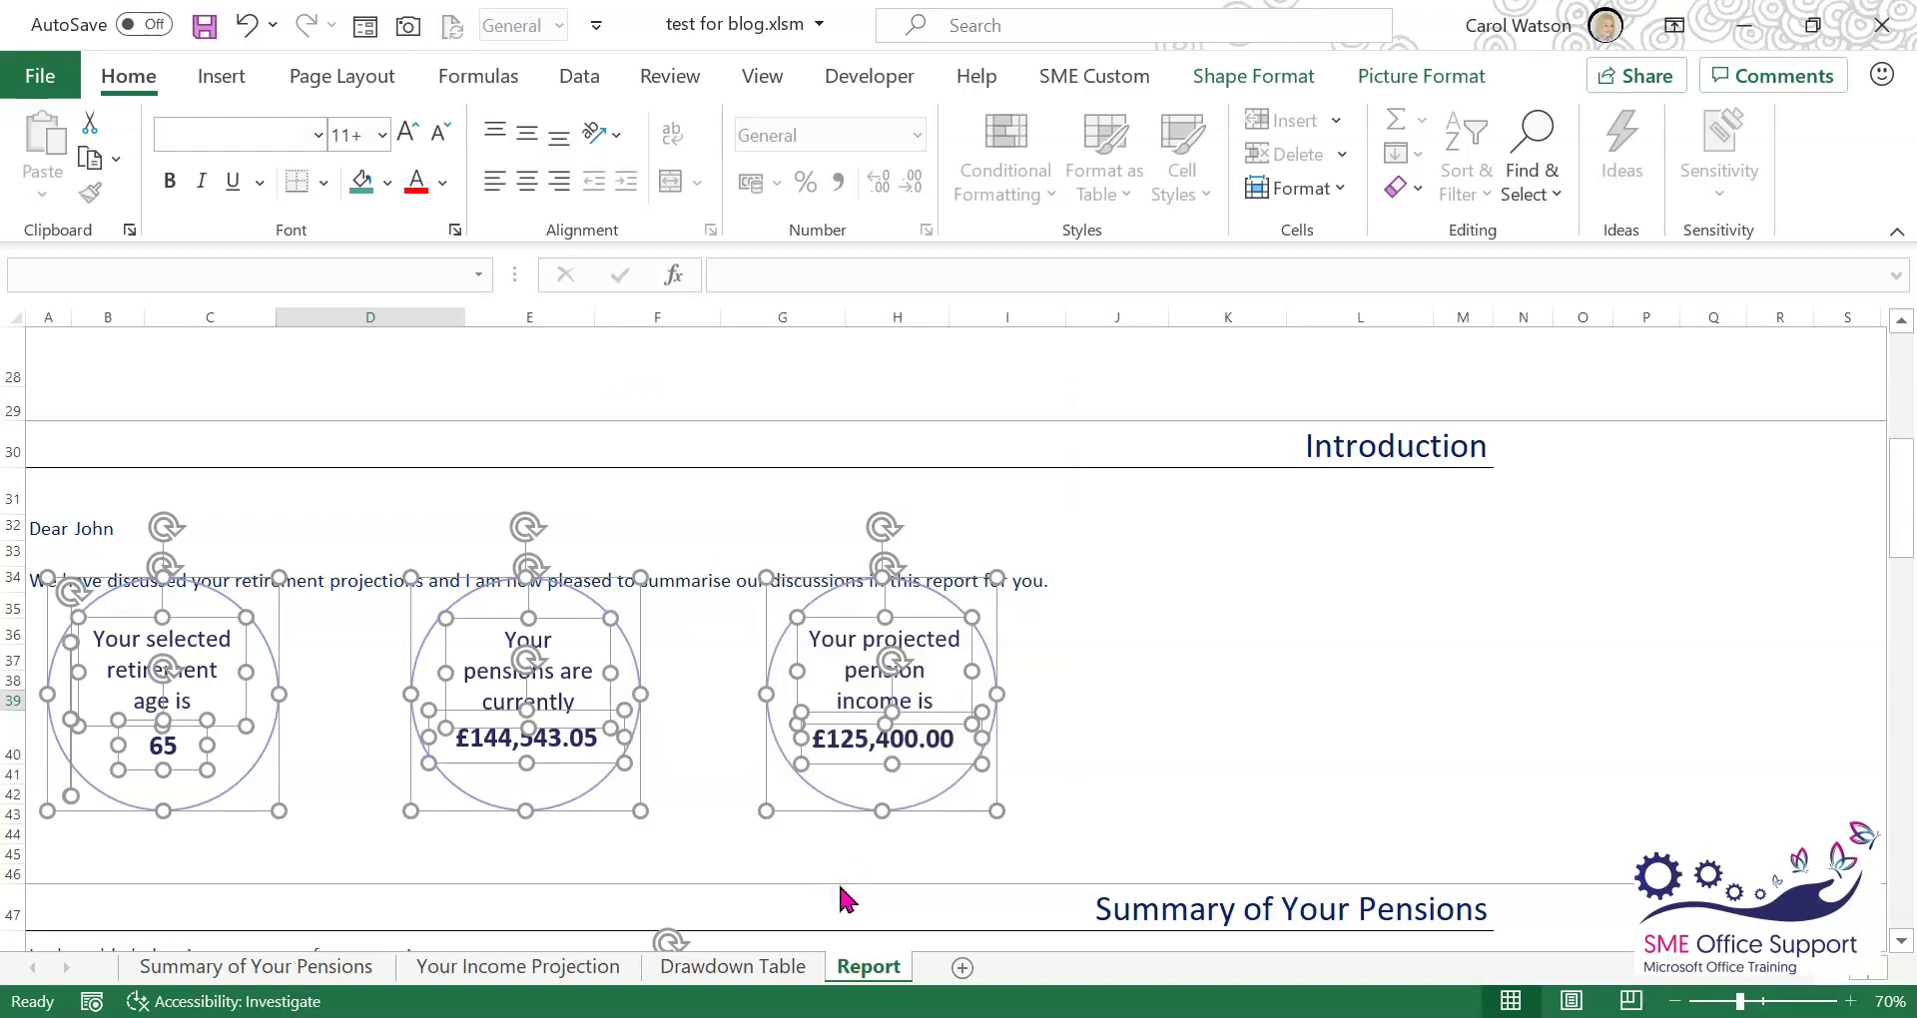
# Deselect the shapes and open the Selection Pane listing the sheet's shapes and picture.
pyautogui.click(1065, 682)
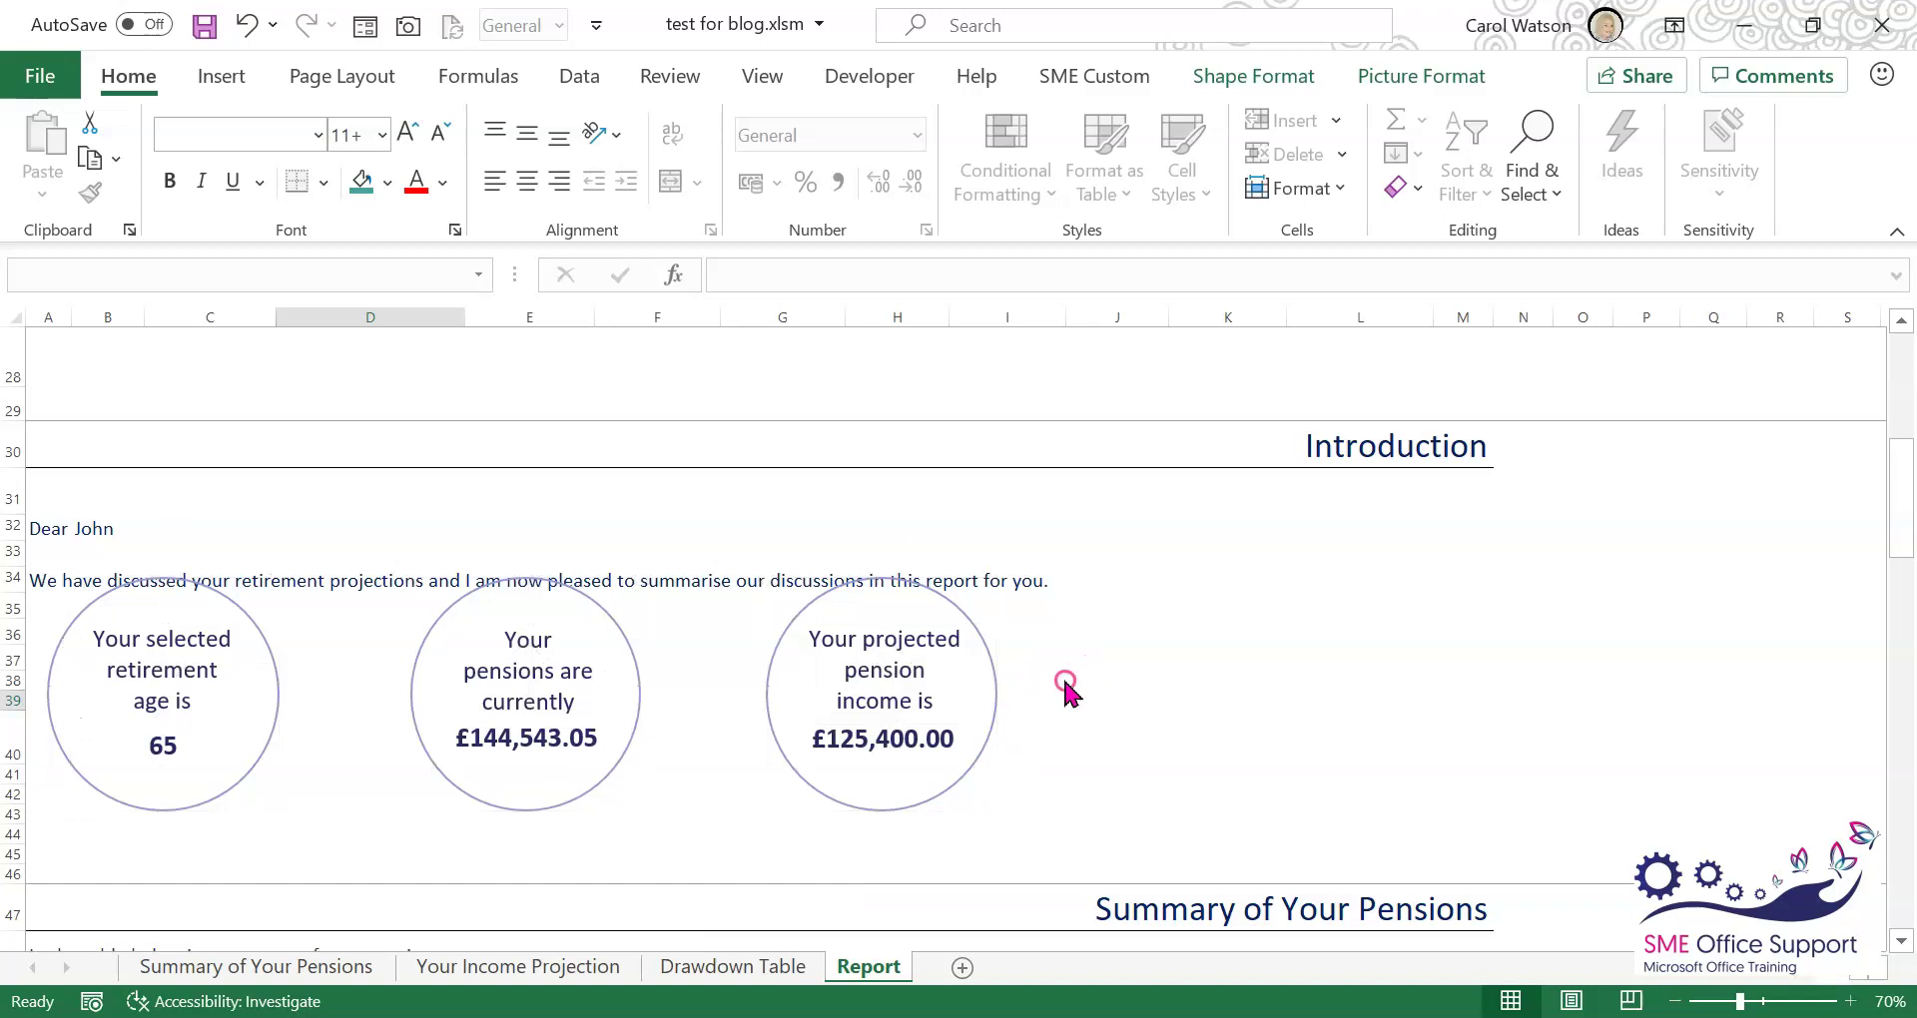
pyautogui.click(1545, 199)
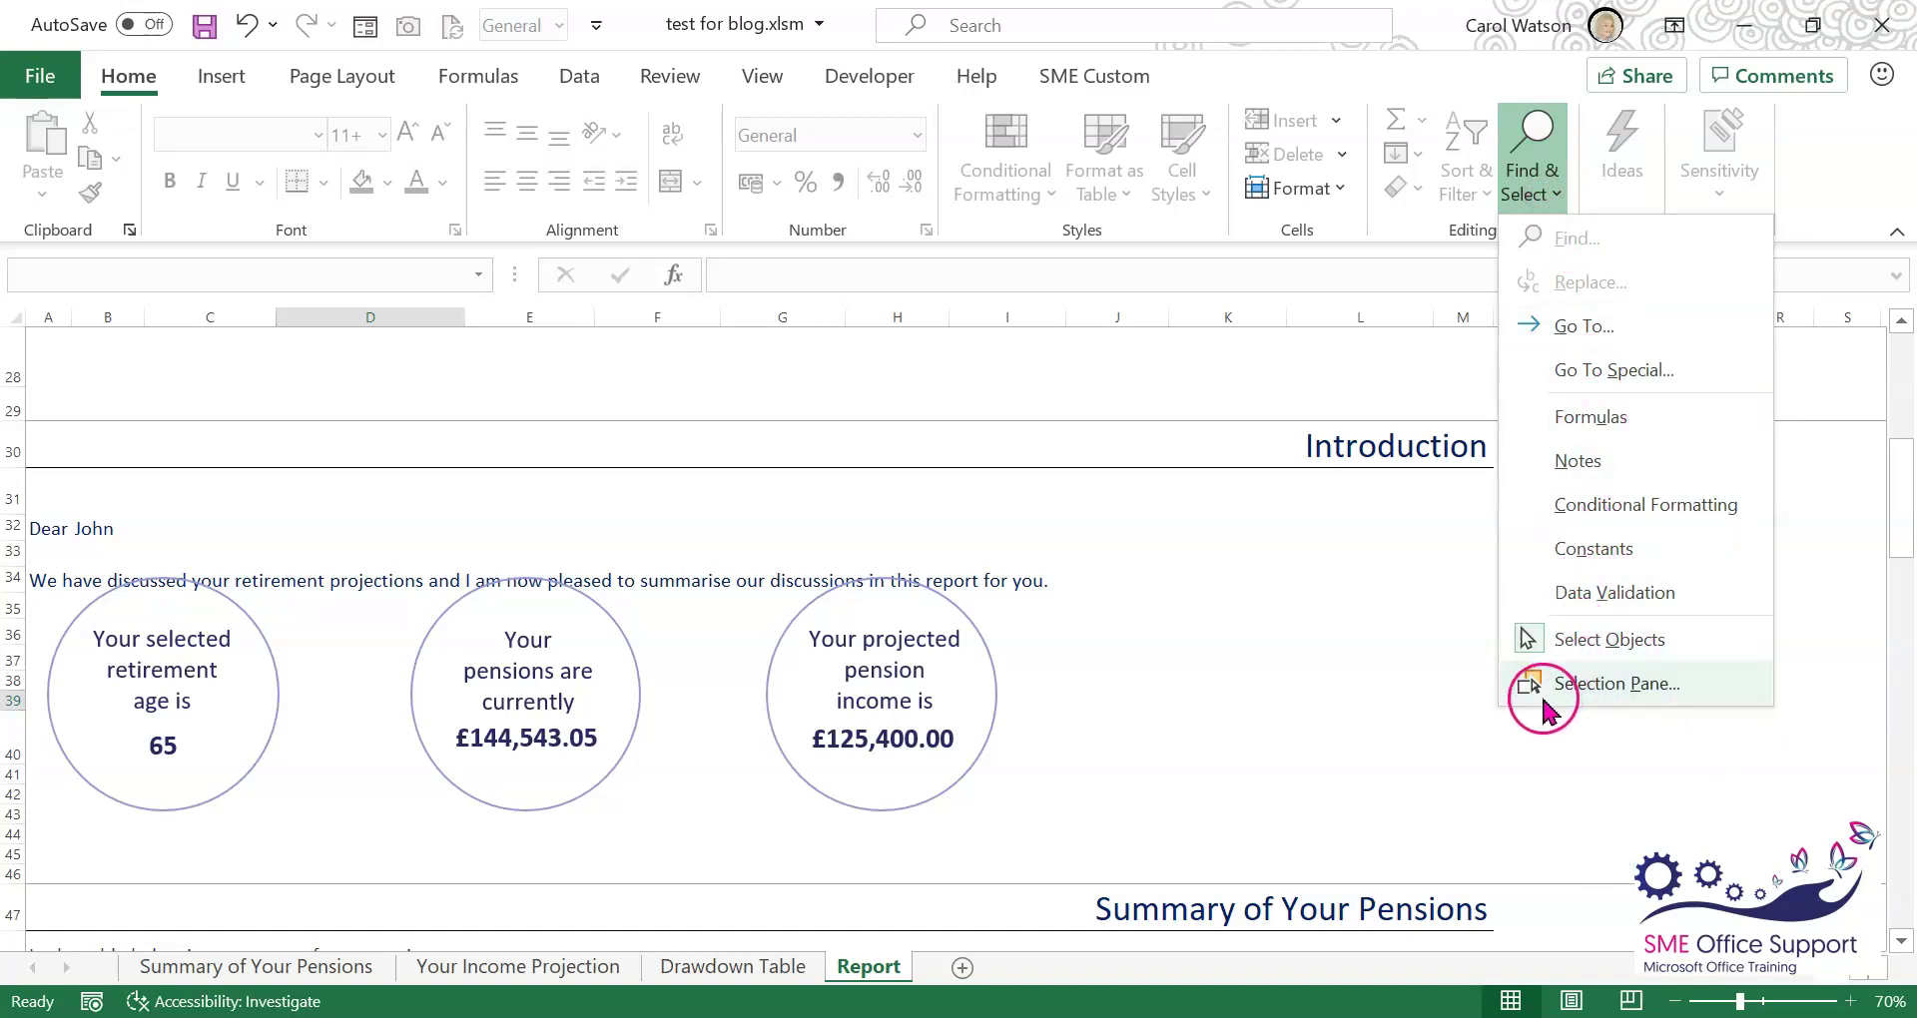
pyautogui.click(1615, 689)
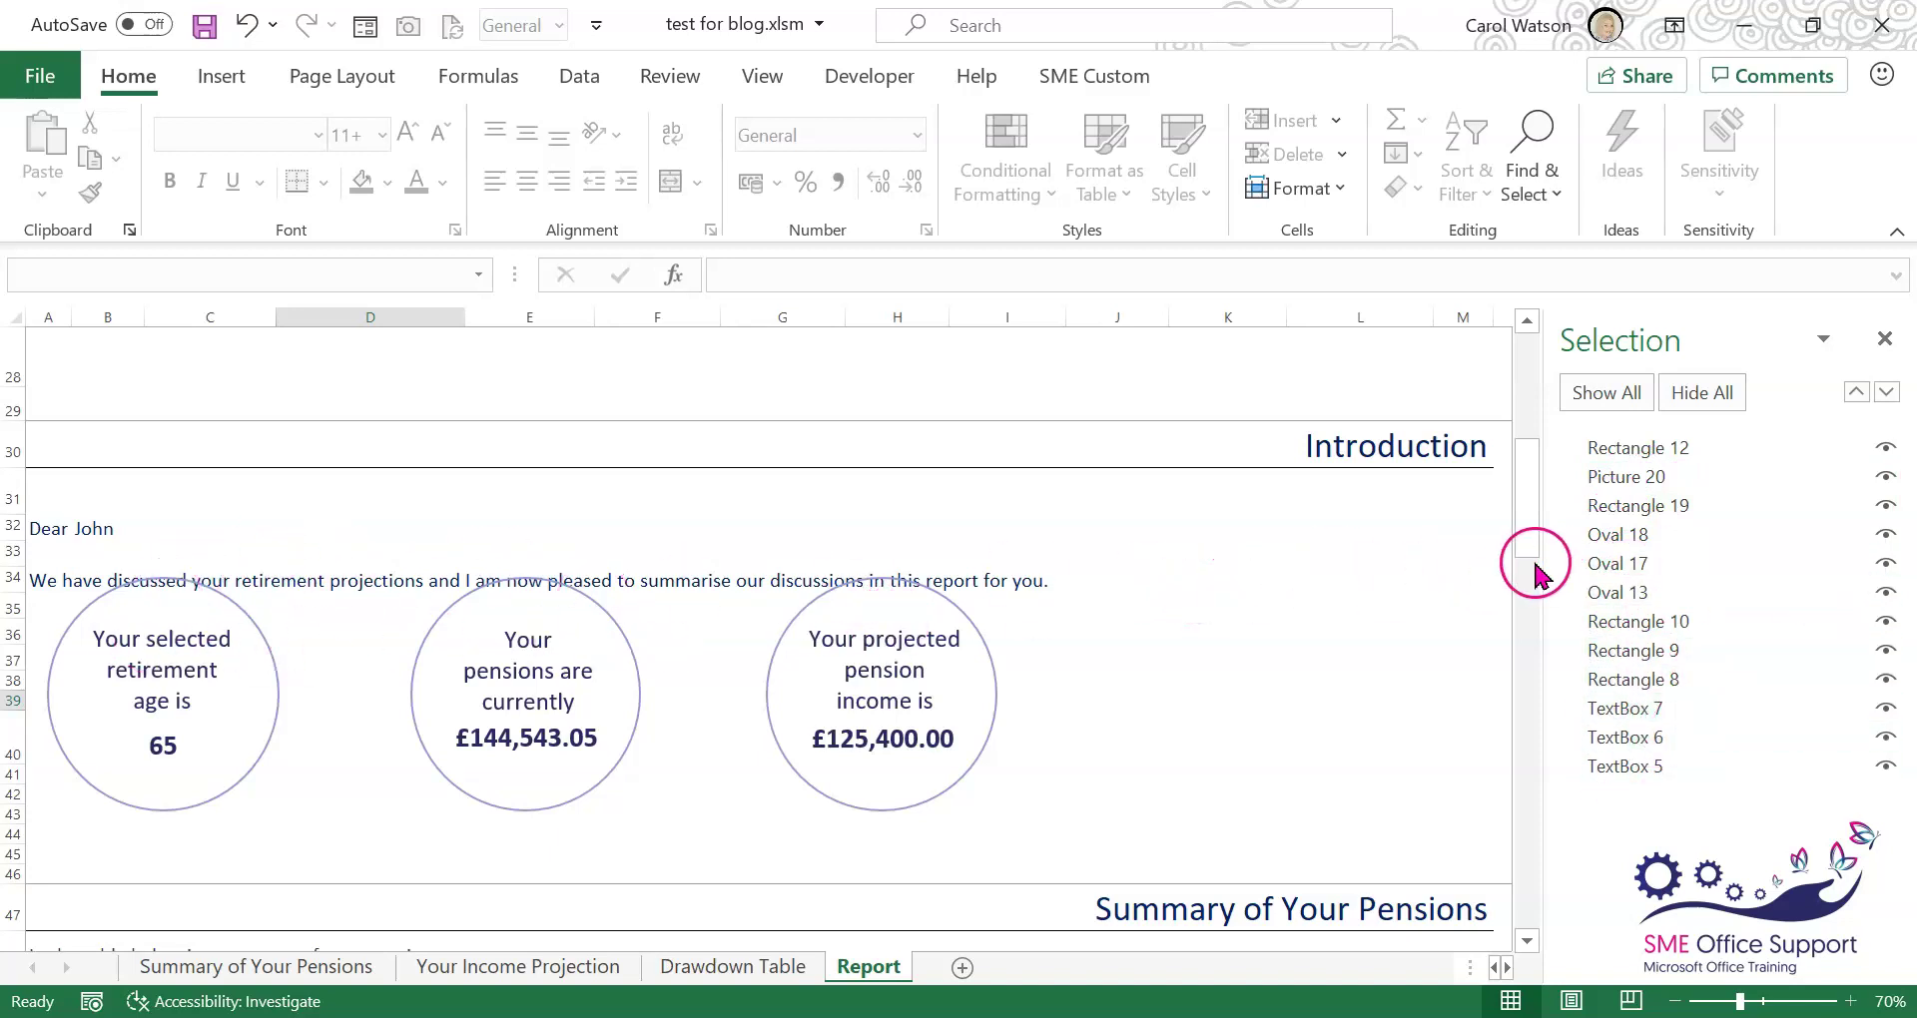
pyautogui.click(1640, 536)
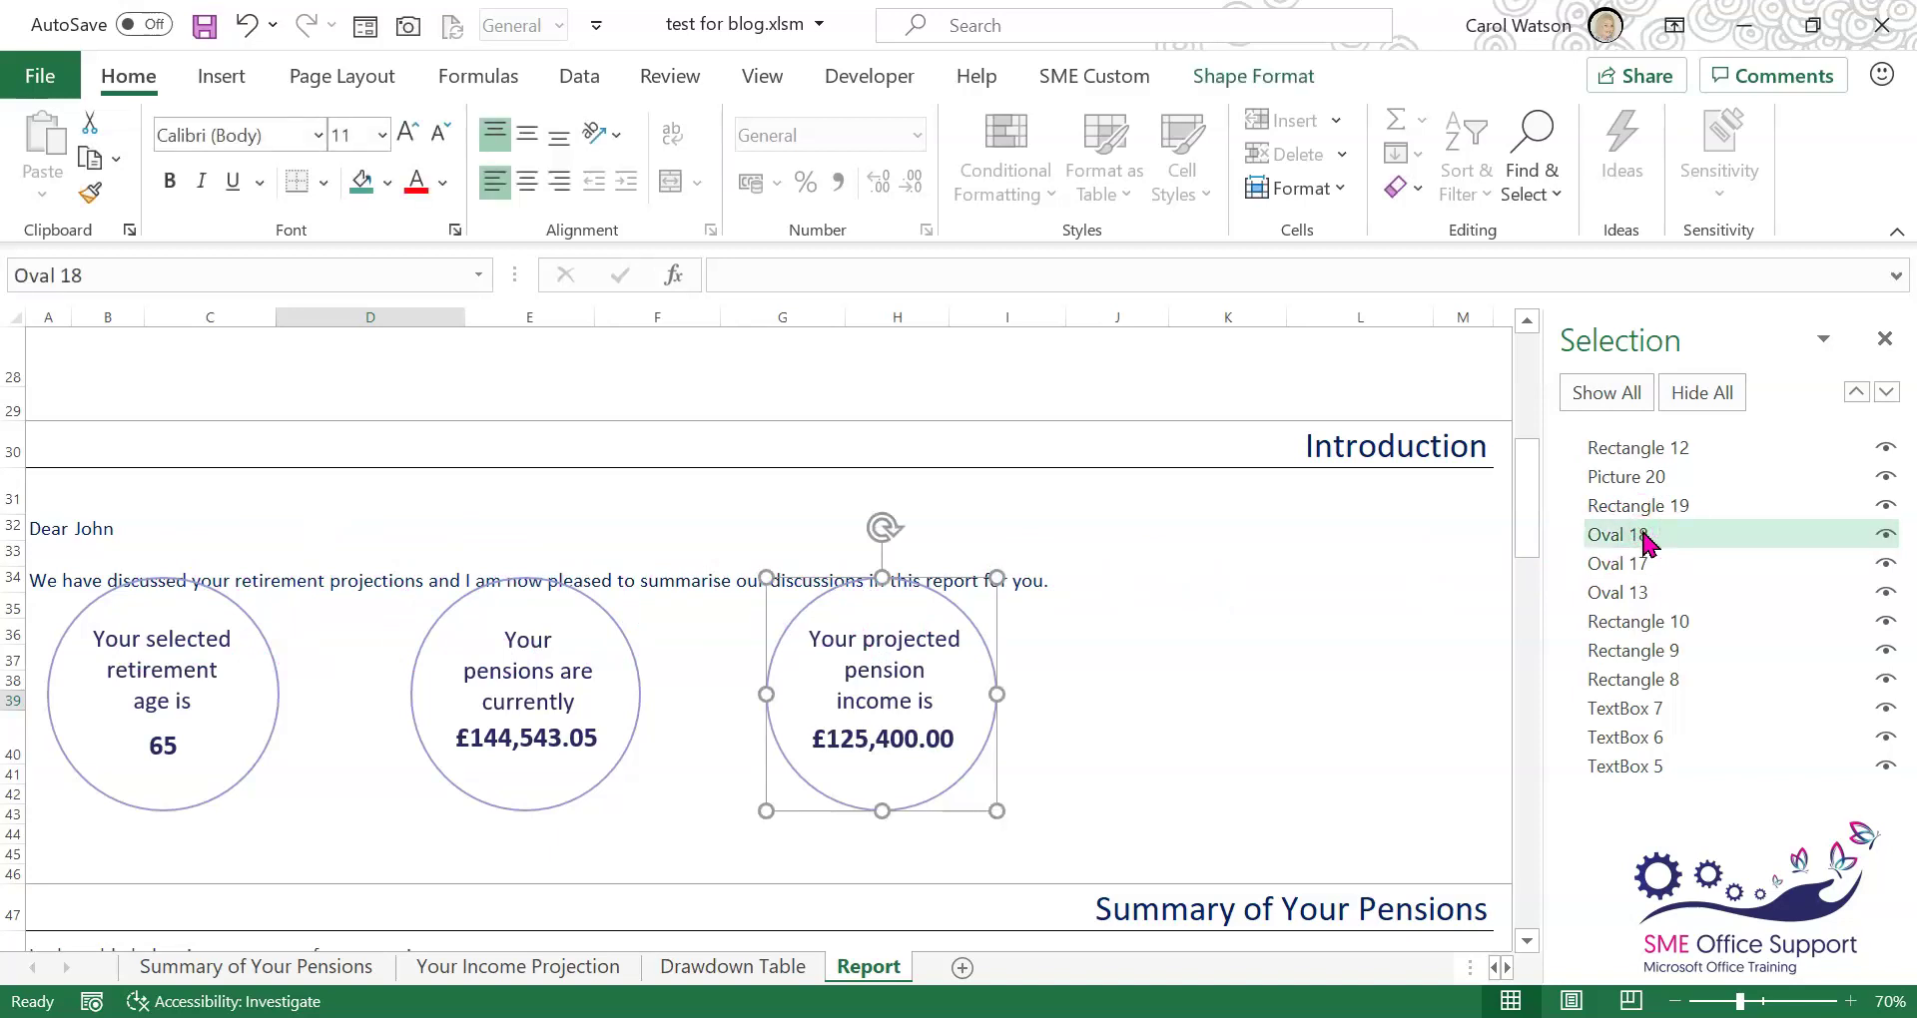
pyautogui.keyDown('ctrl'); pyautogui.click(1610, 569); pyautogui.keyUp('ctrl')
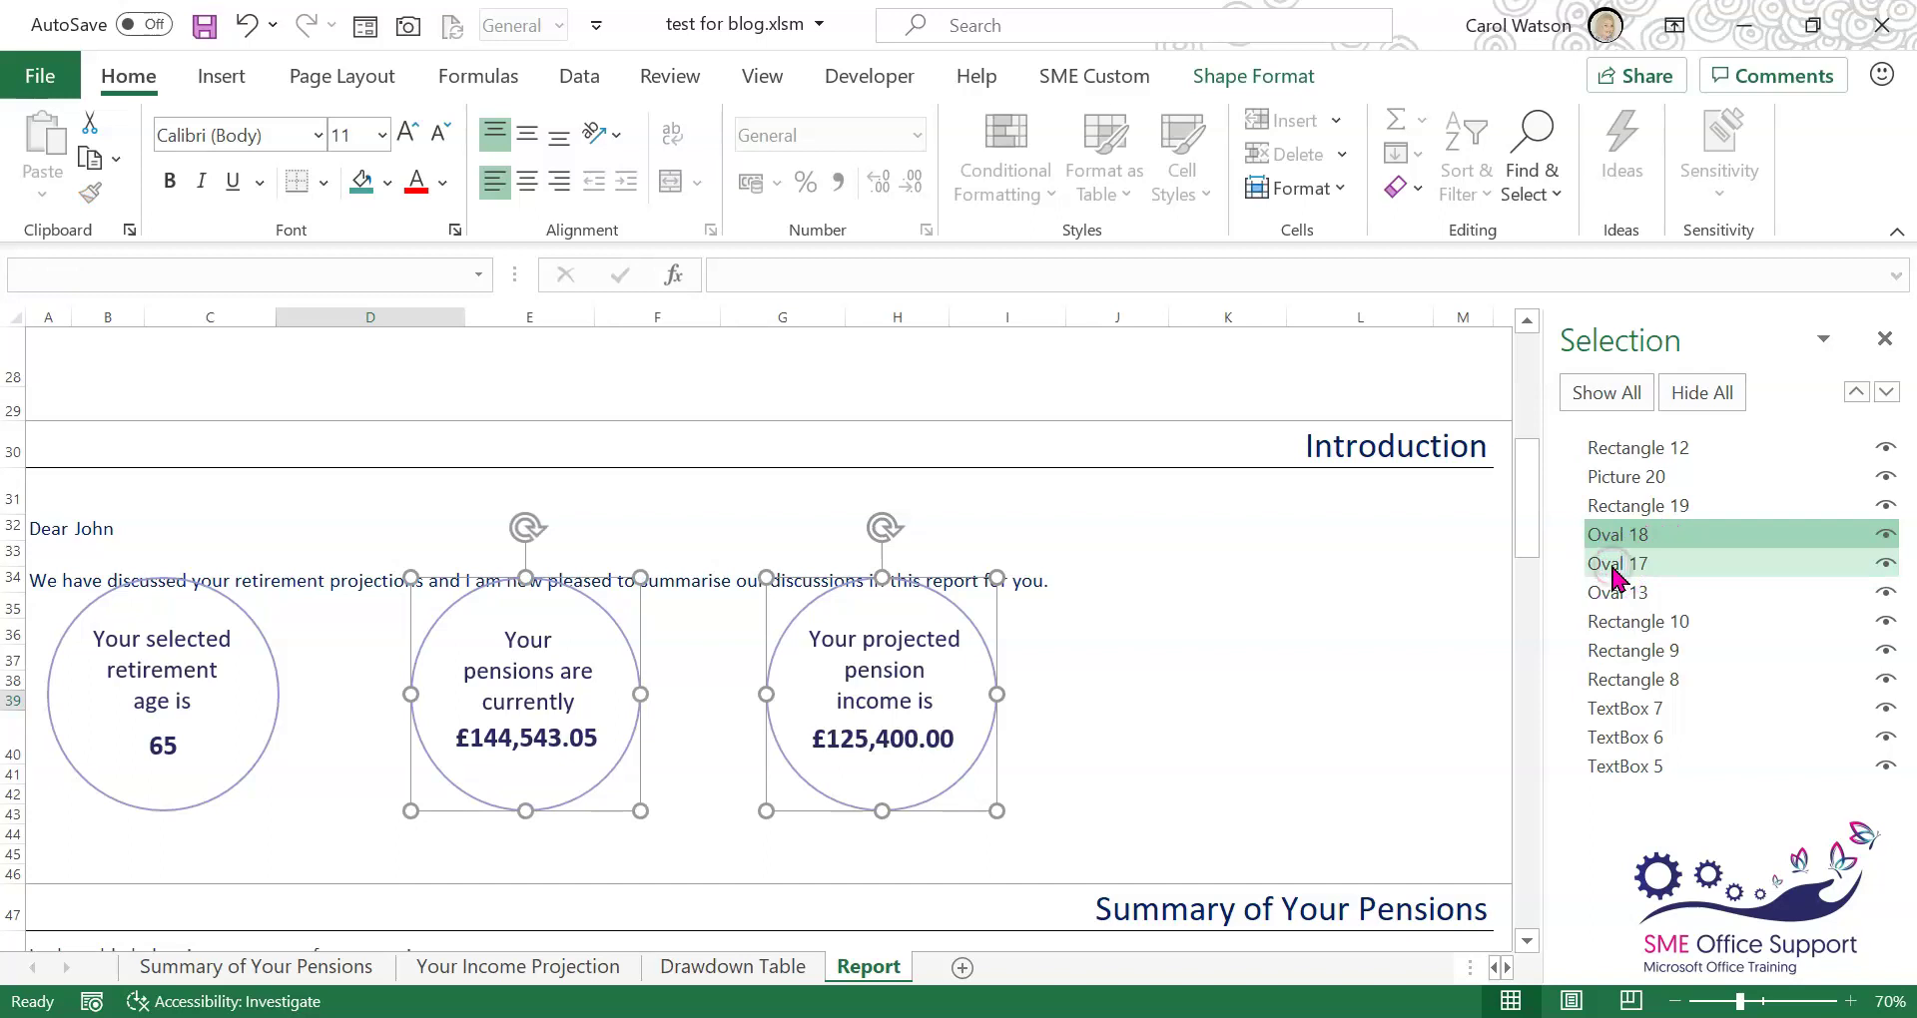
pyautogui.keyDown('ctrl'); pyautogui.click(1614, 591); pyautogui.keyUp('ctrl')
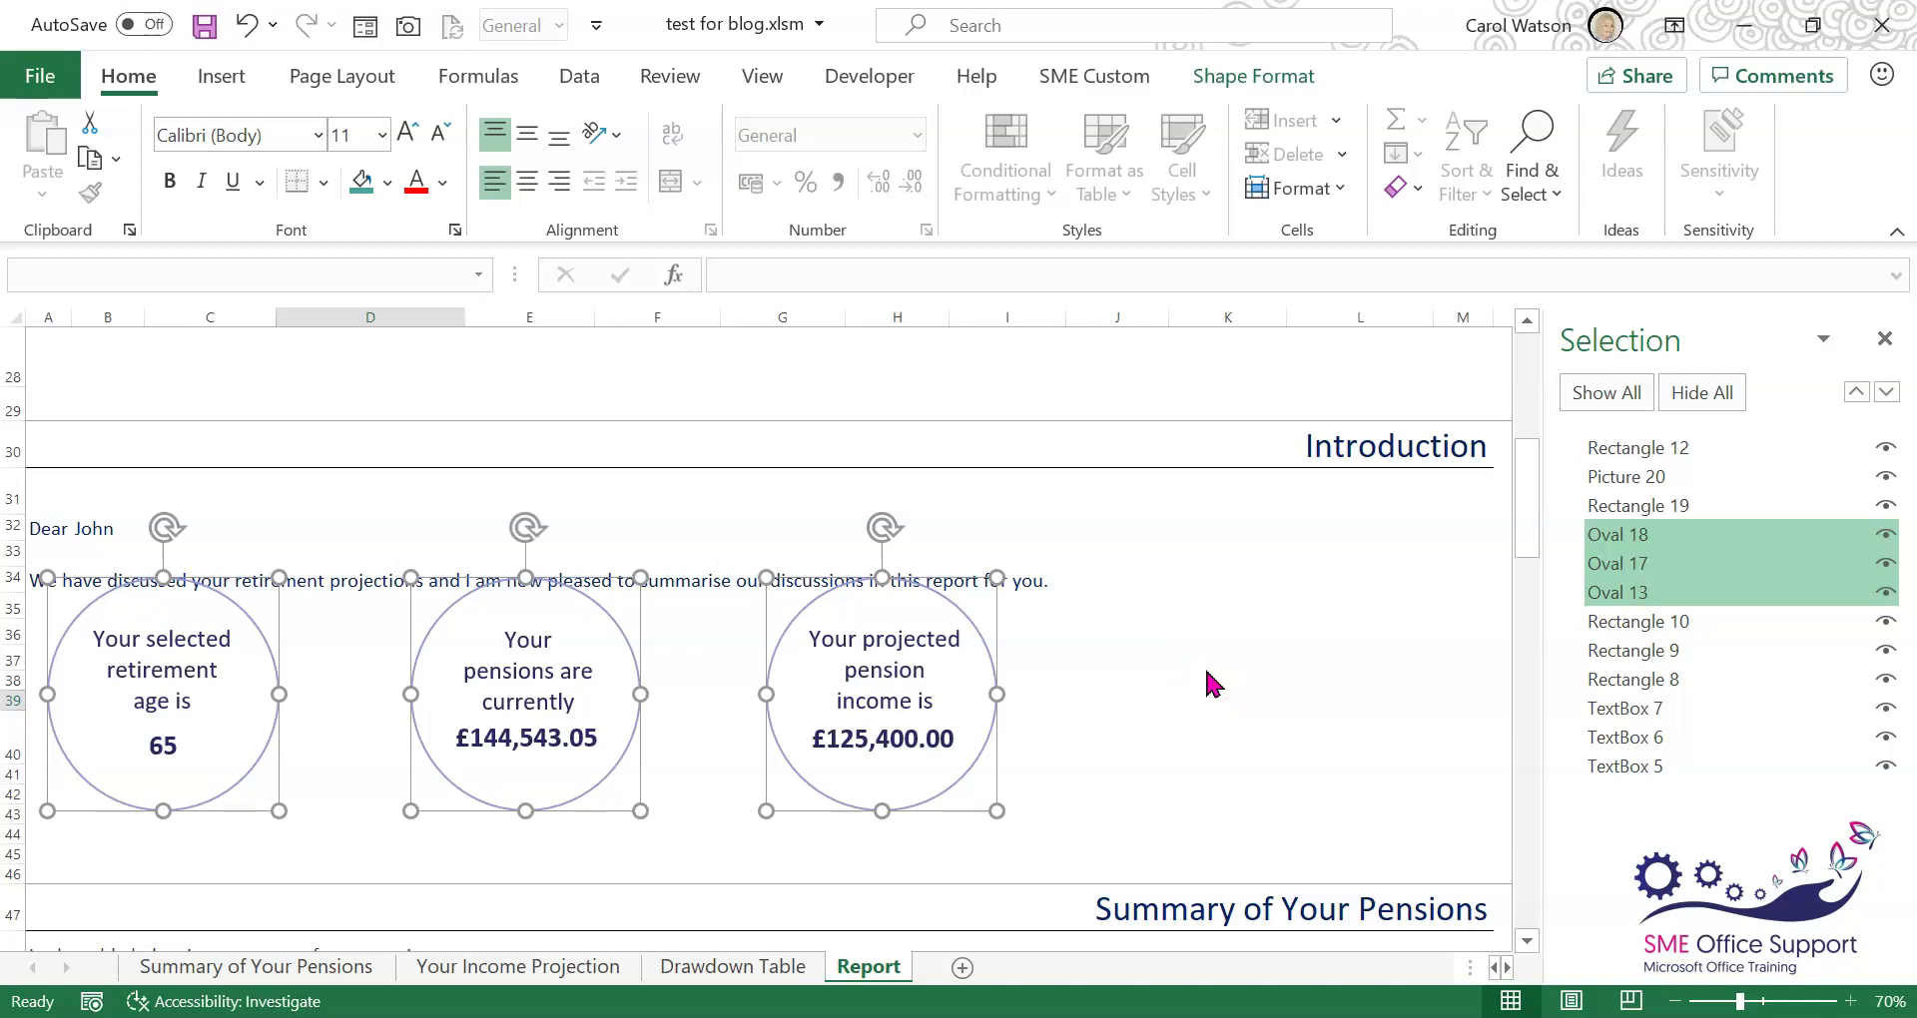
pyautogui.click(1102, 687)
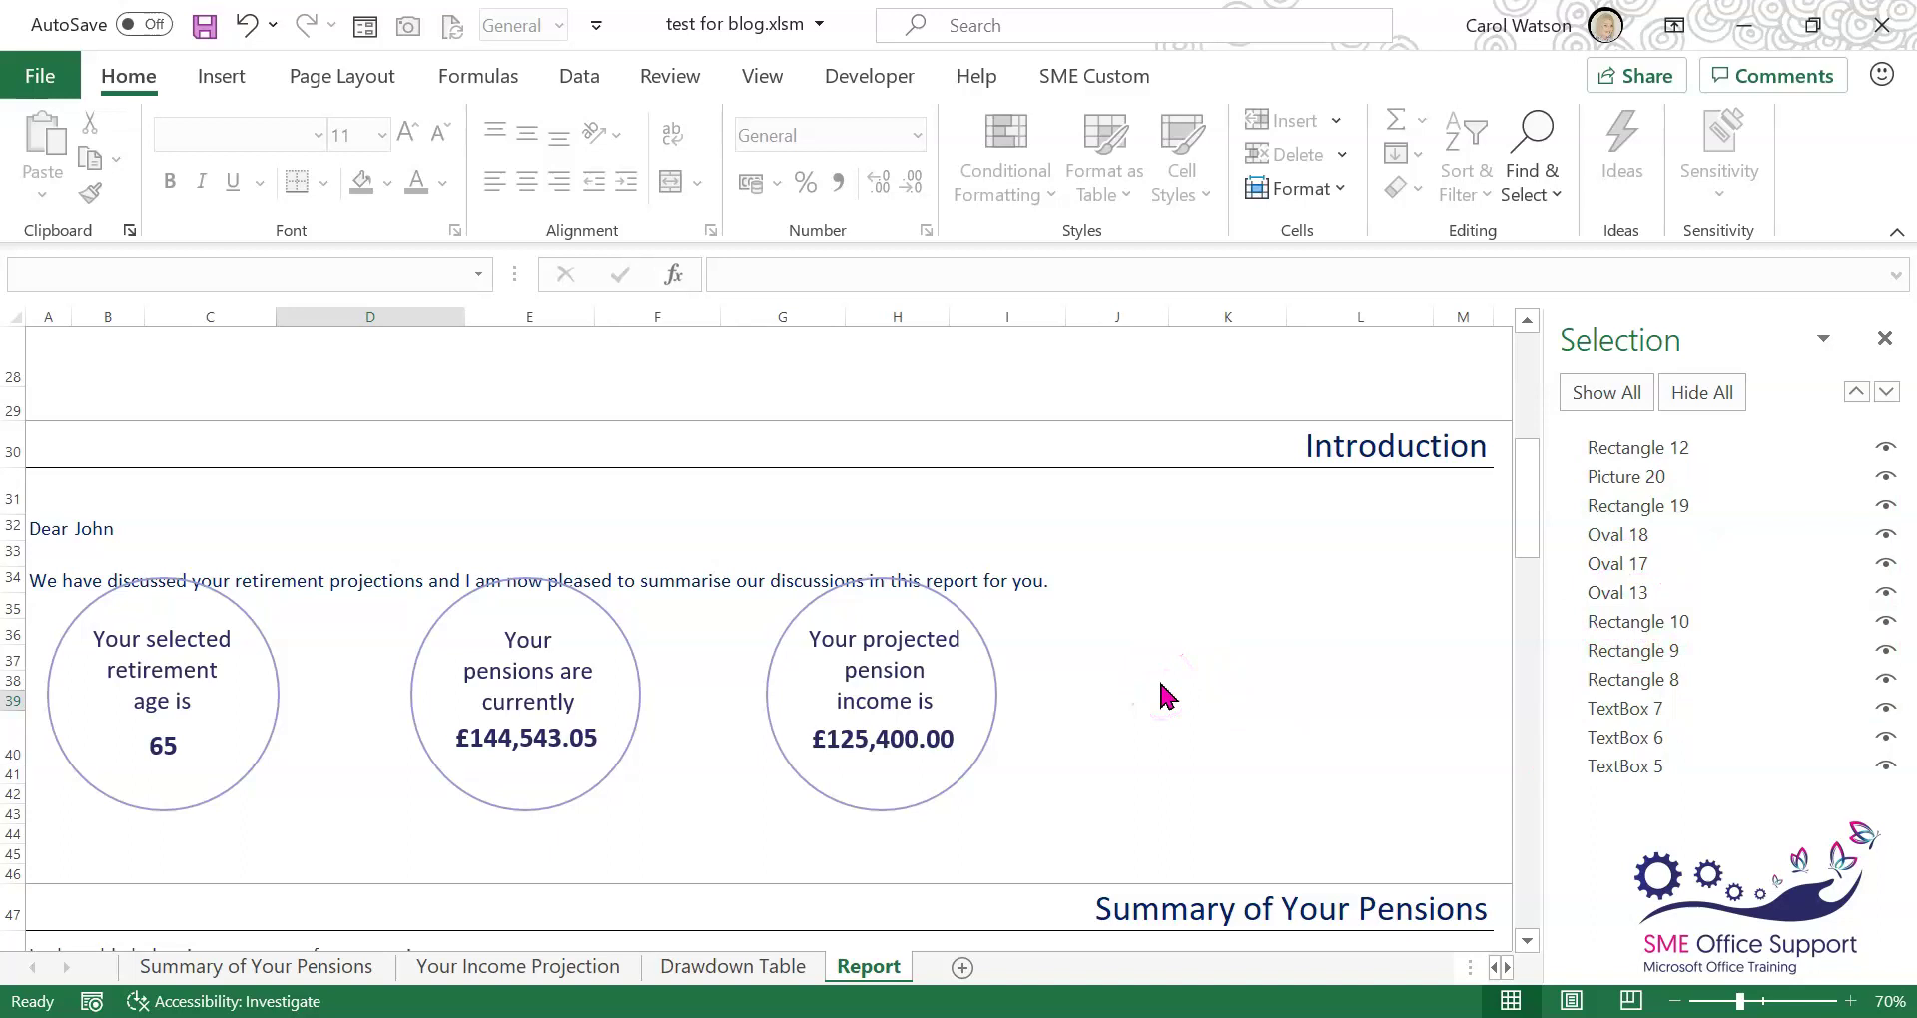
pyautogui.click(1021, 655)
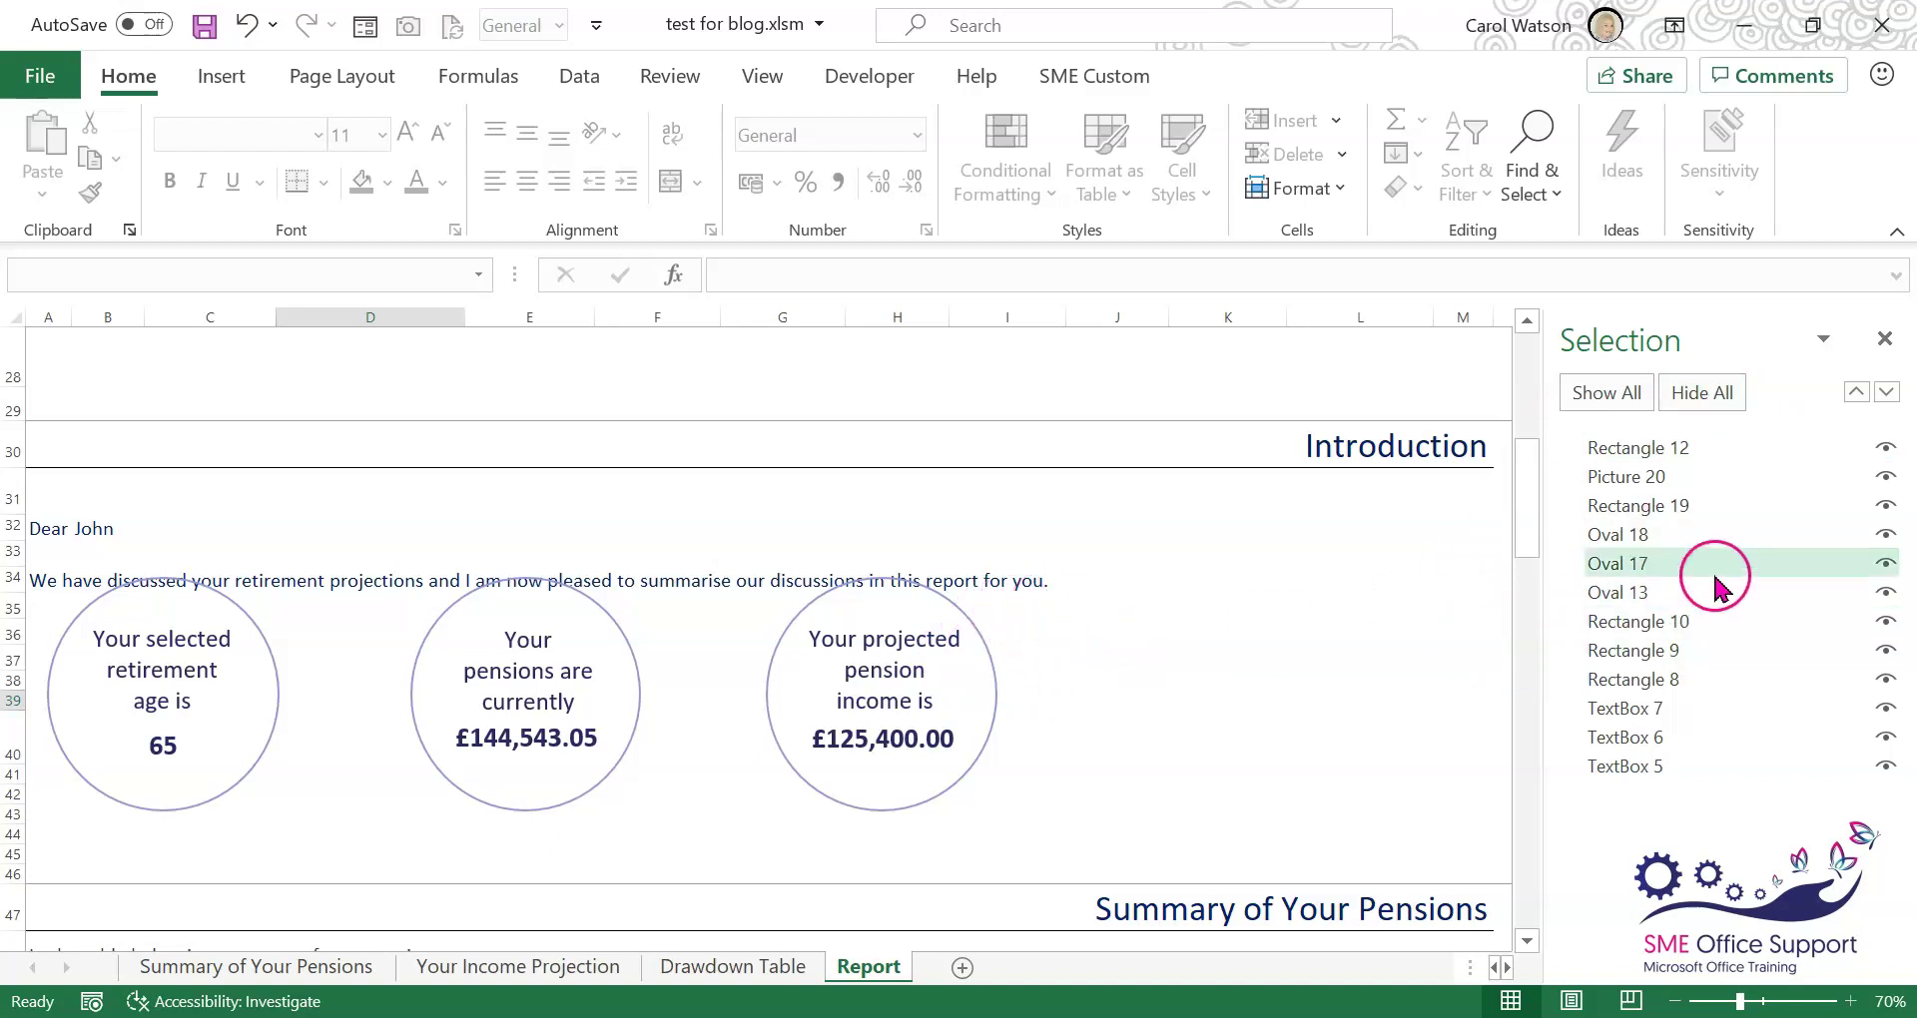
# Close the Selection Pane, then use Select Objects to drag a box around all three circles.
pyautogui.click(1885, 341)
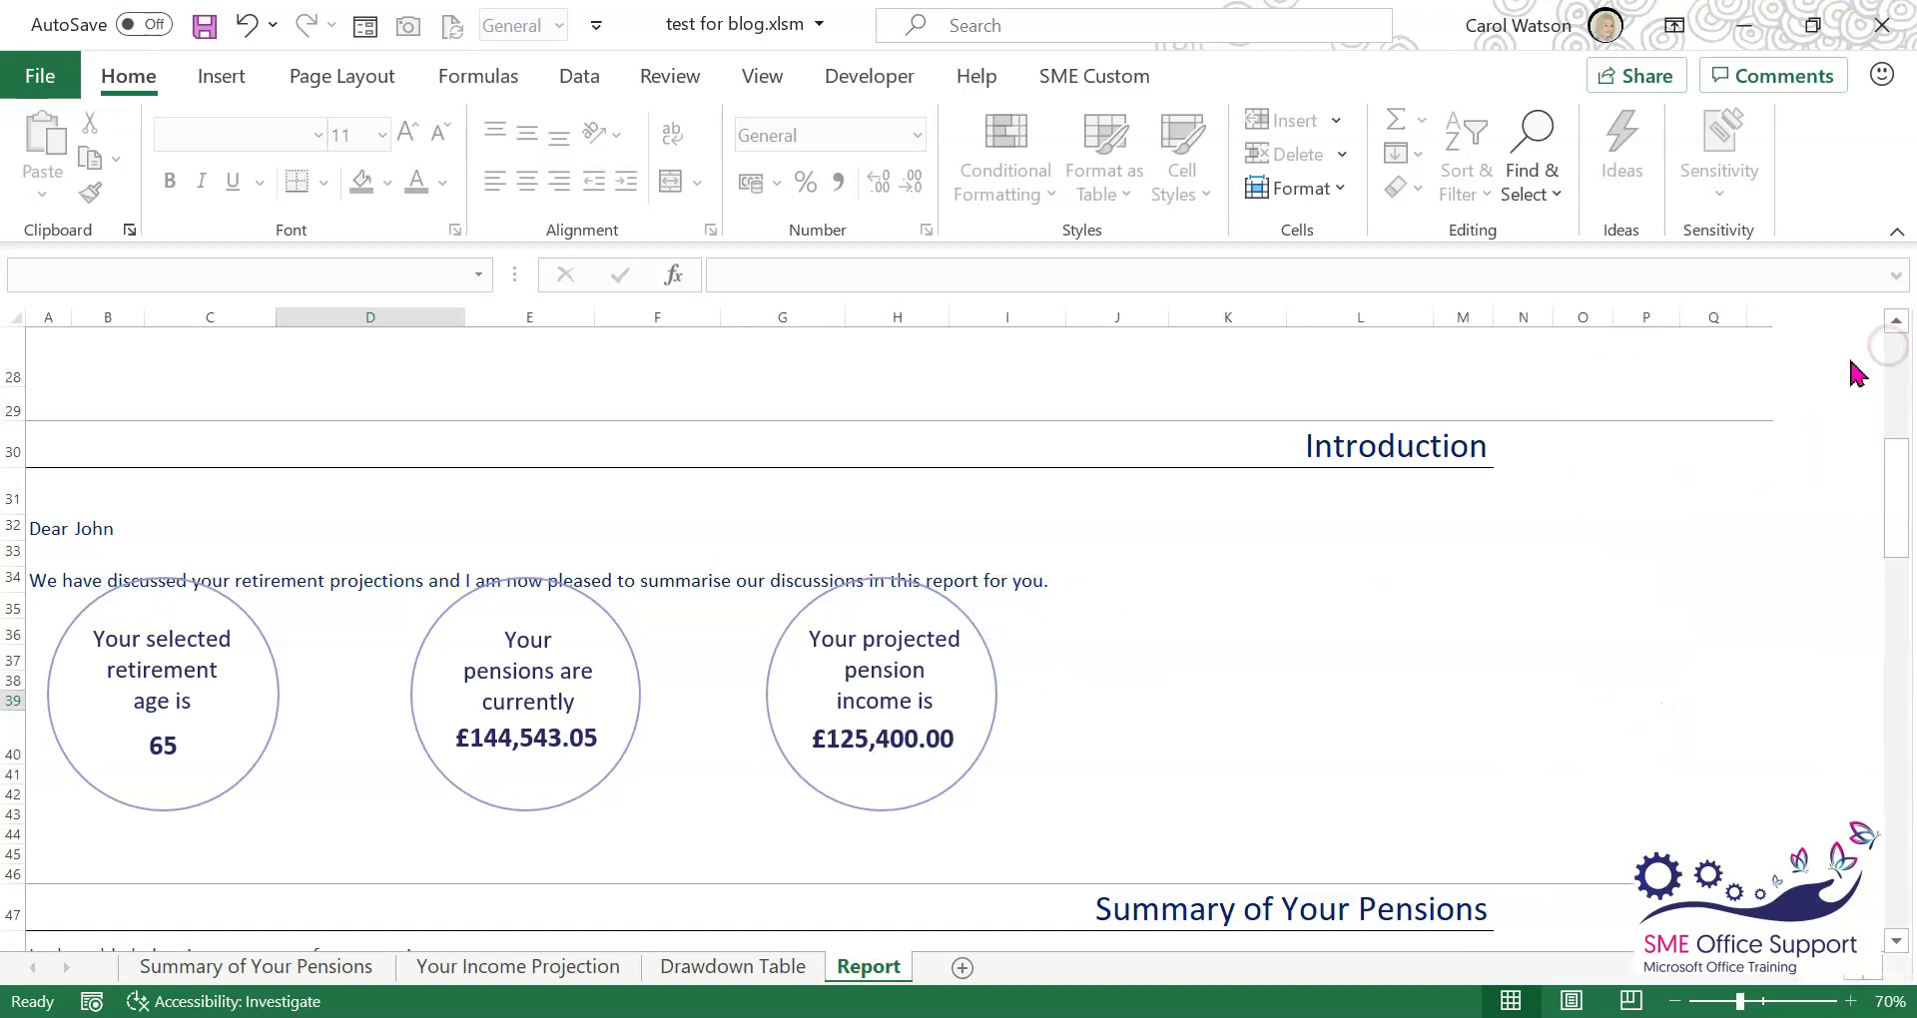
pyautogui.click(1525, 194)
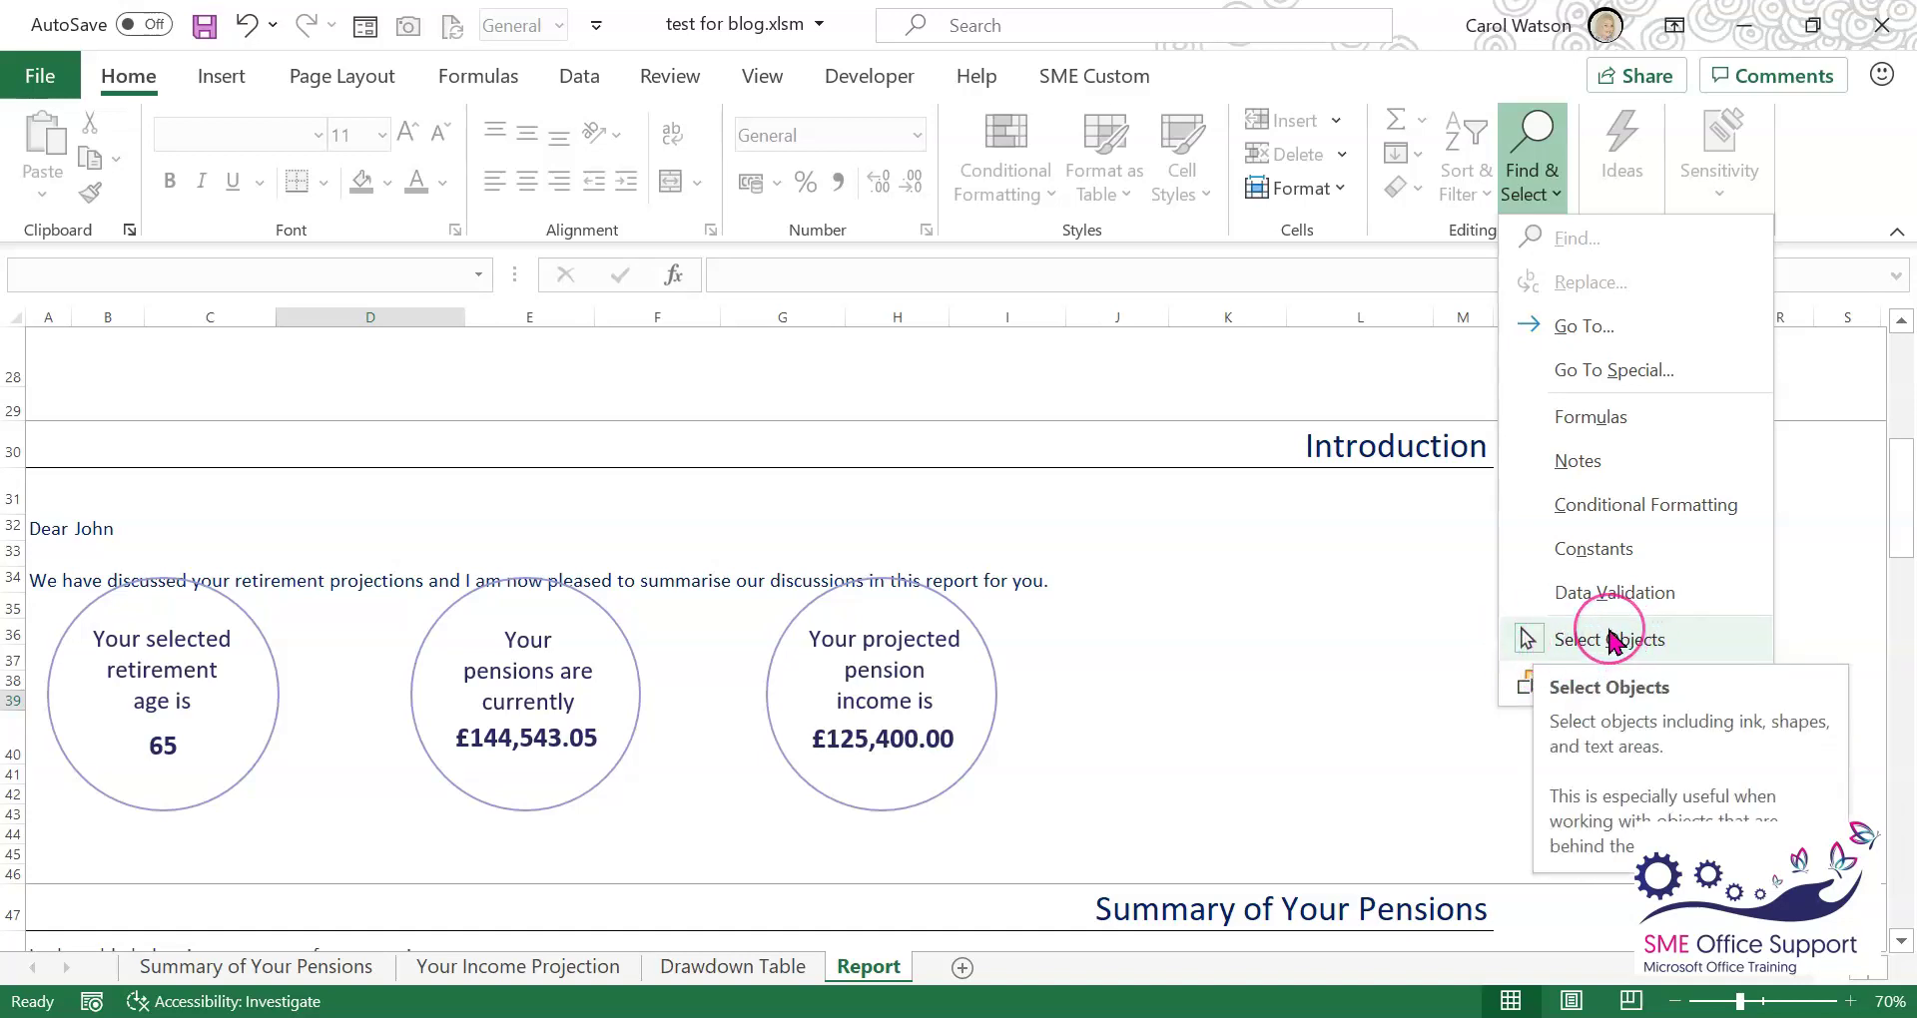
pyautogui.click(1190, 753)
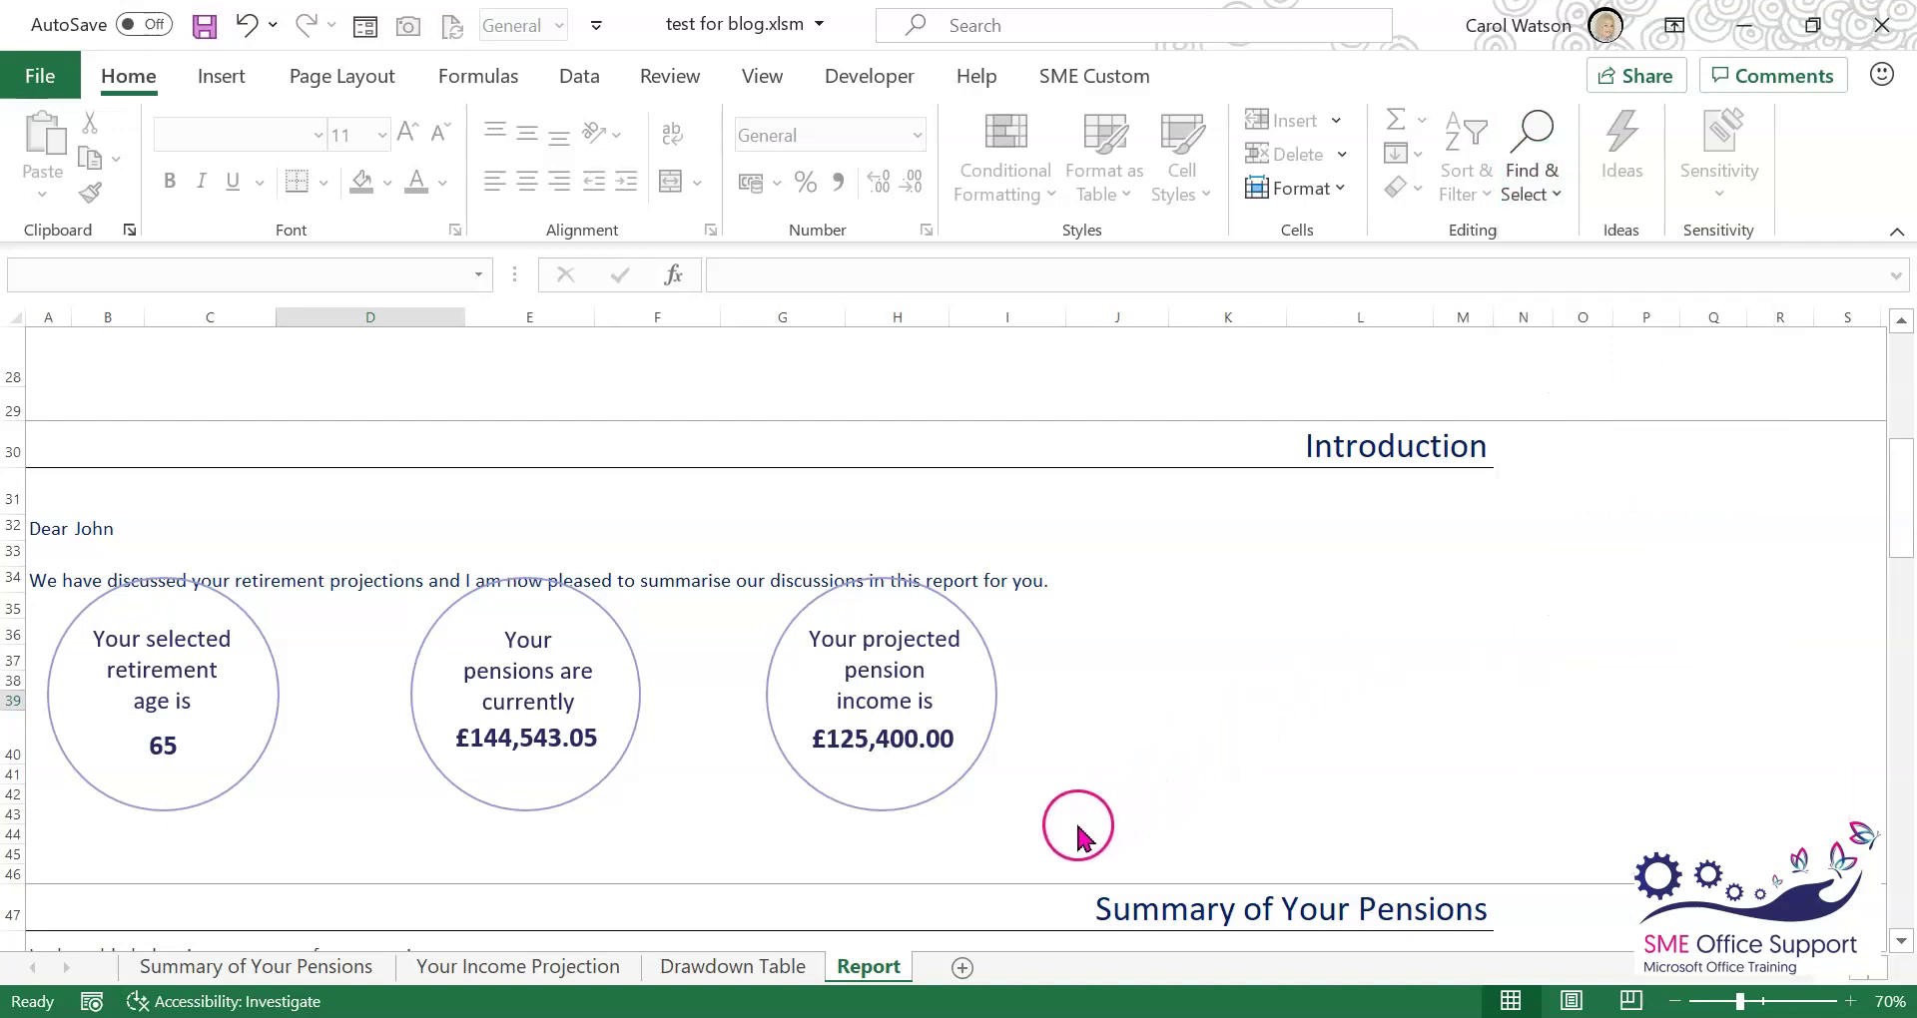
pyautogui.moveTo(1079, 825); pyautogui.dragTo(19, 556)
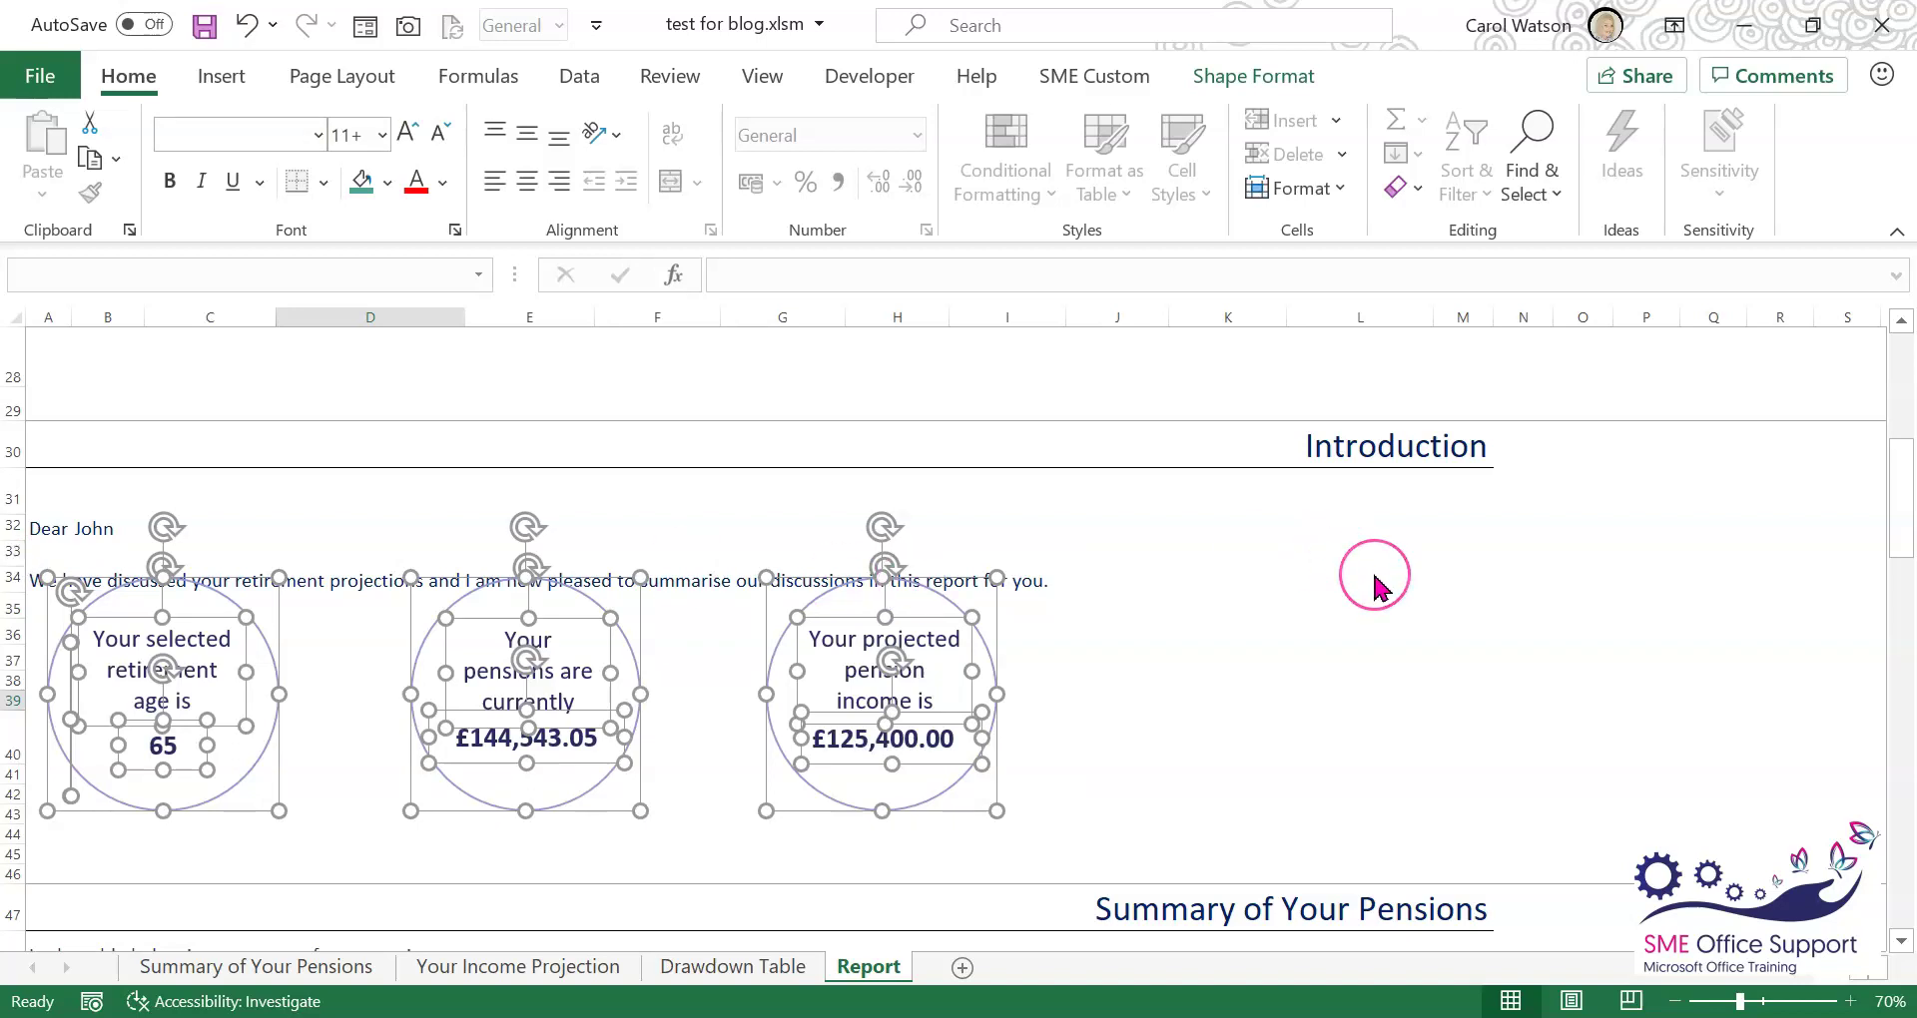
# Nudge the selected circles down two steps with the Down arrow, then deselect them.
pyautogui.press('Down')
pyautogui.press('Down')
pyautogui.press('Down')
pyautogui.press('Down')
pyautogui.press('Down')
pyautogui.press('Down')
pyautogui.press('Down')
pyautogui.press('Down')
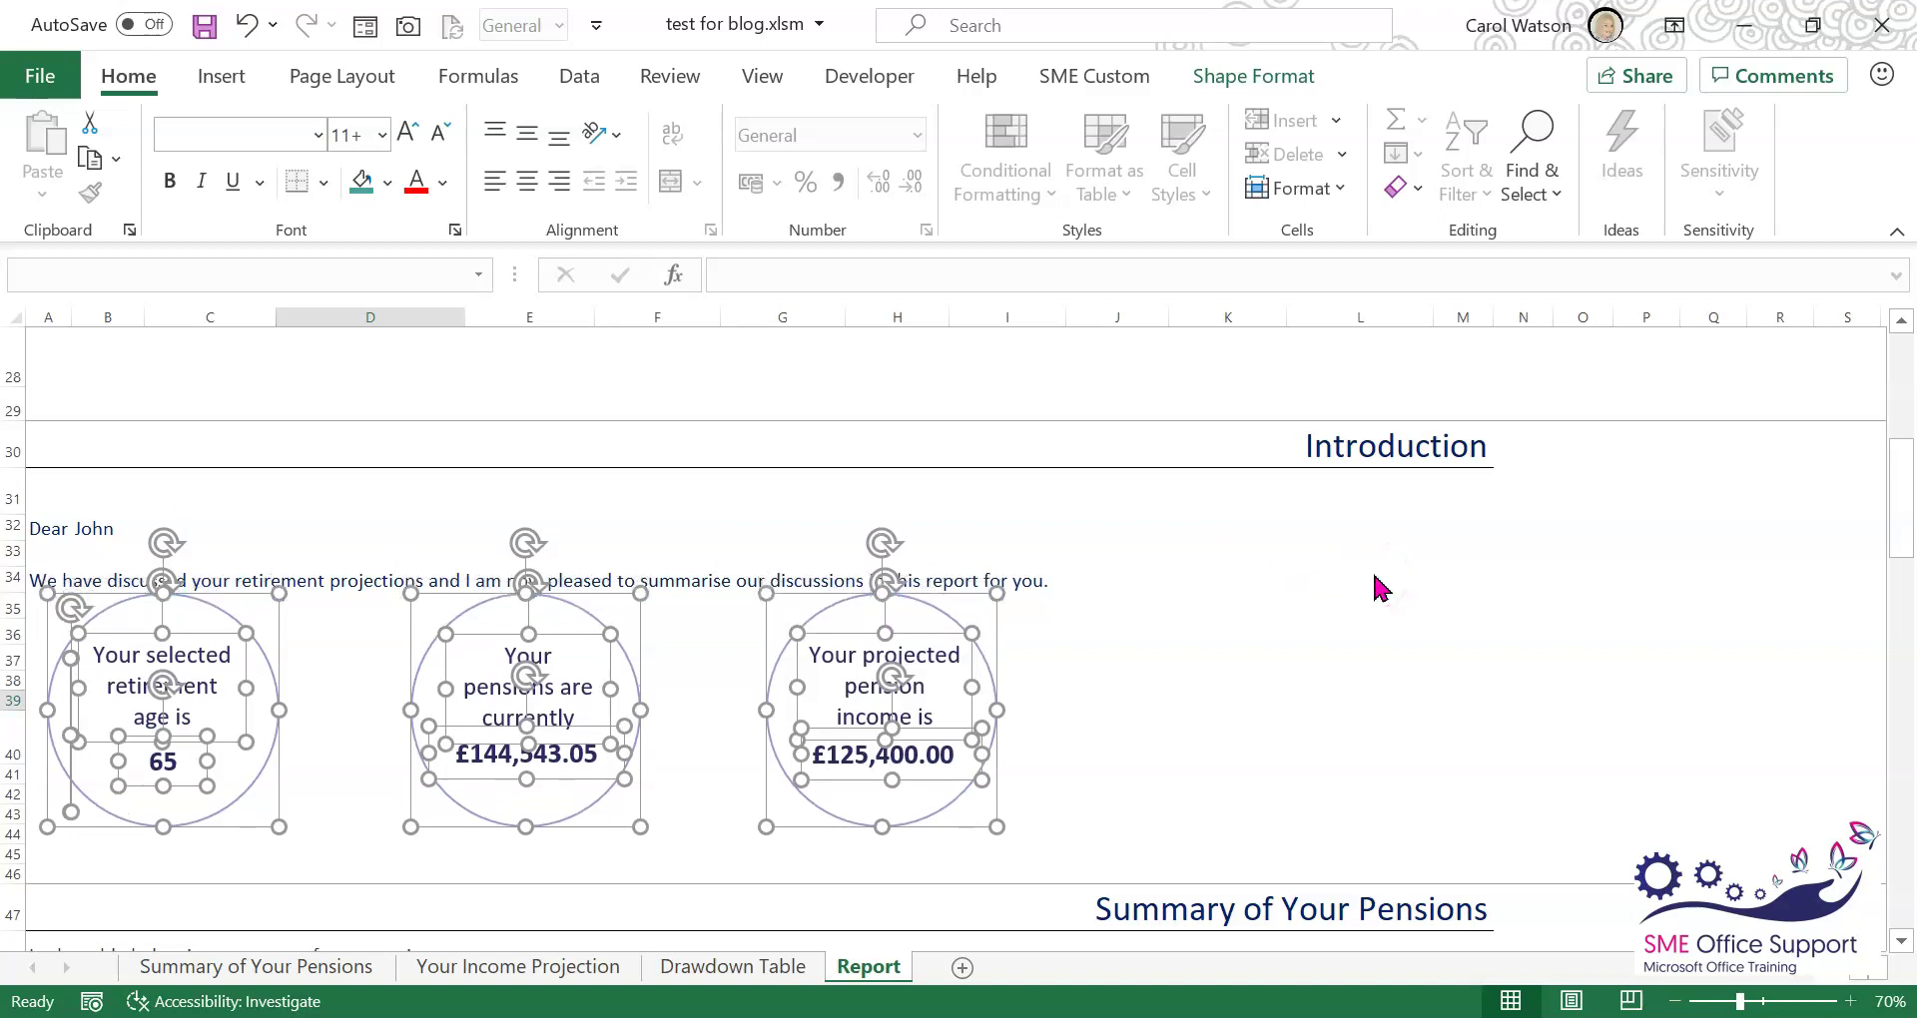
pyautogui.press('Down')
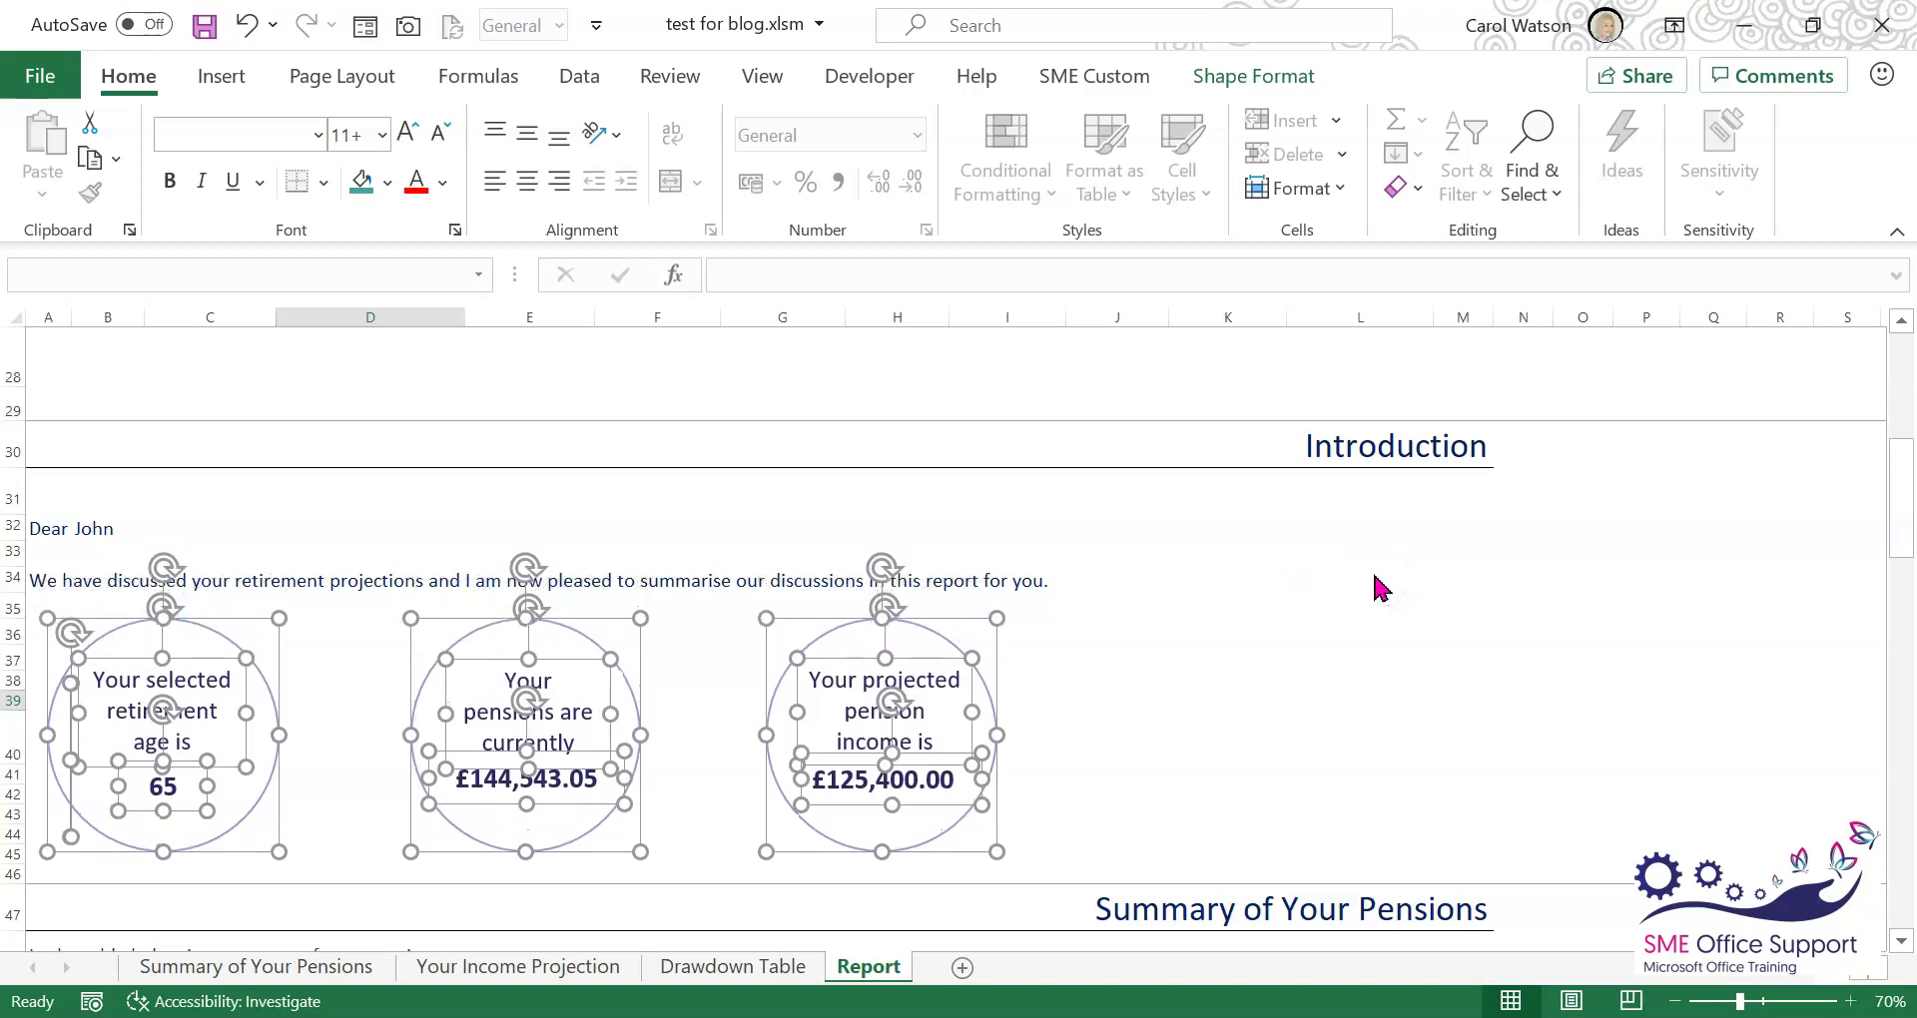
pyautogui.click(1135, 693)
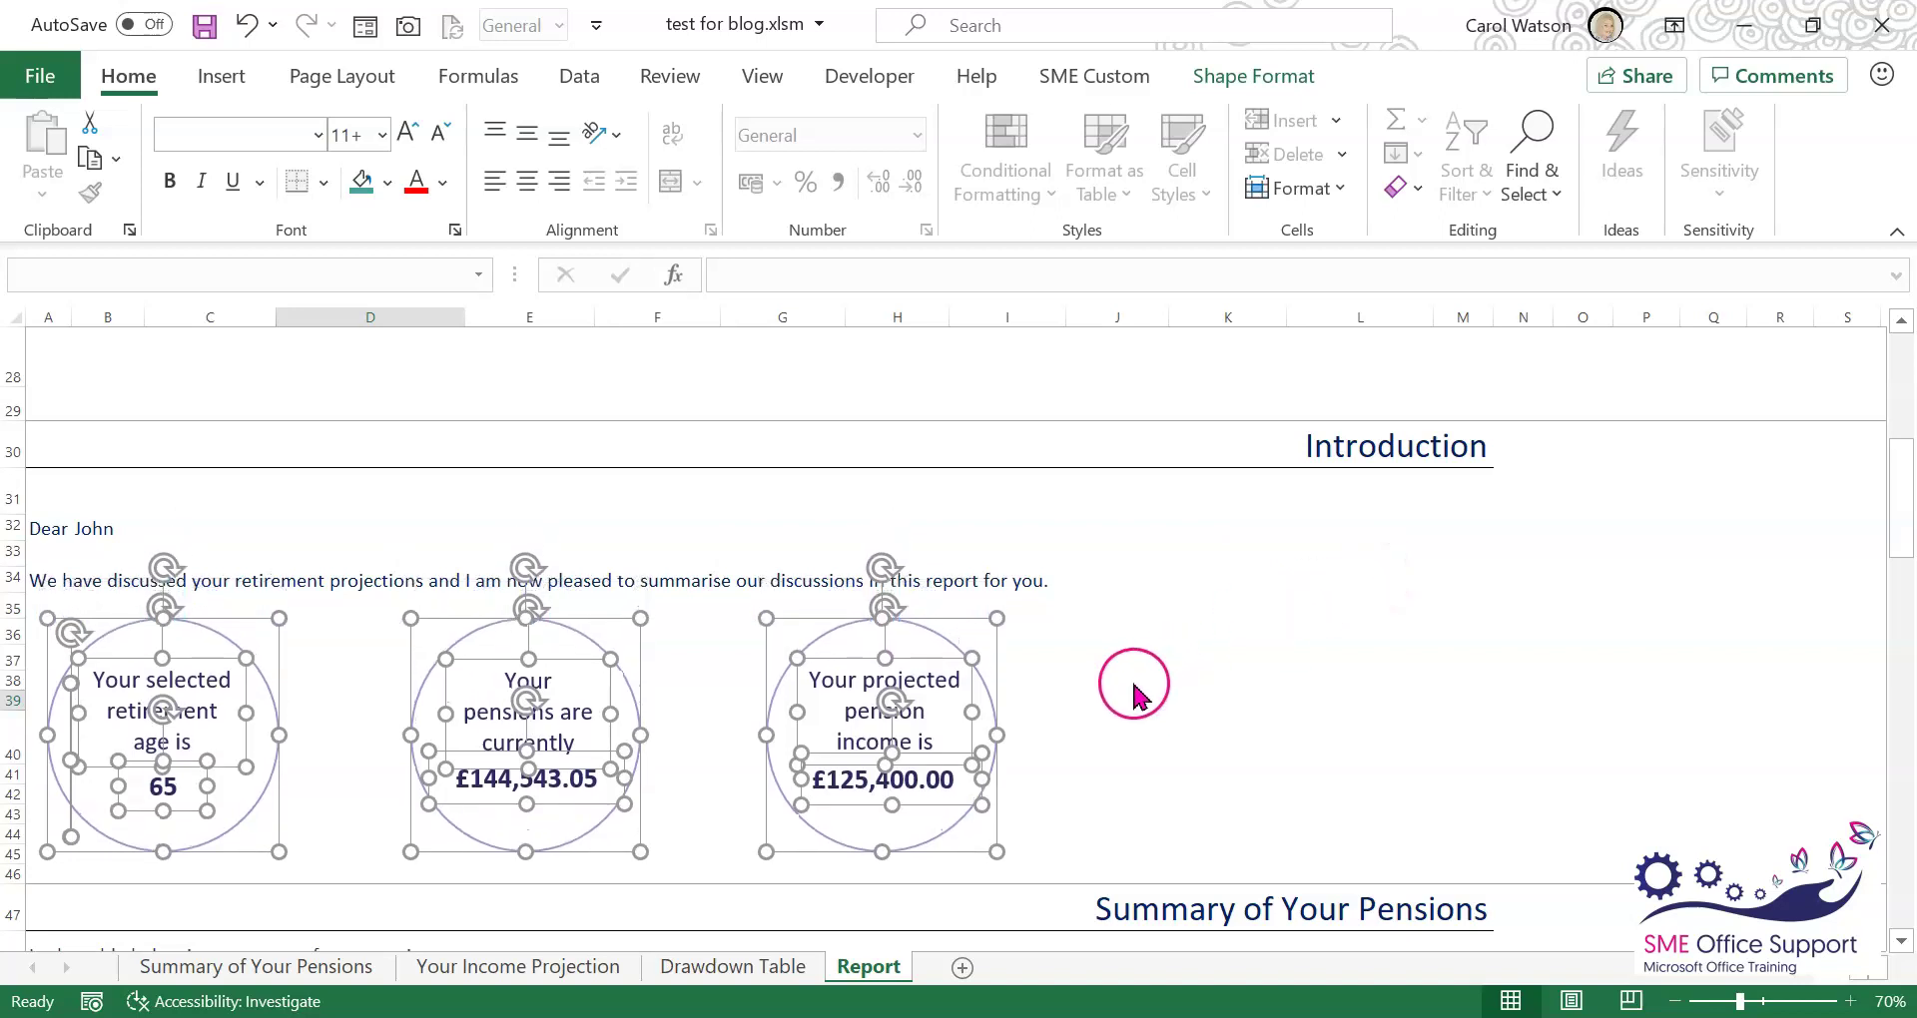
pyautogui.click(1043, 667)
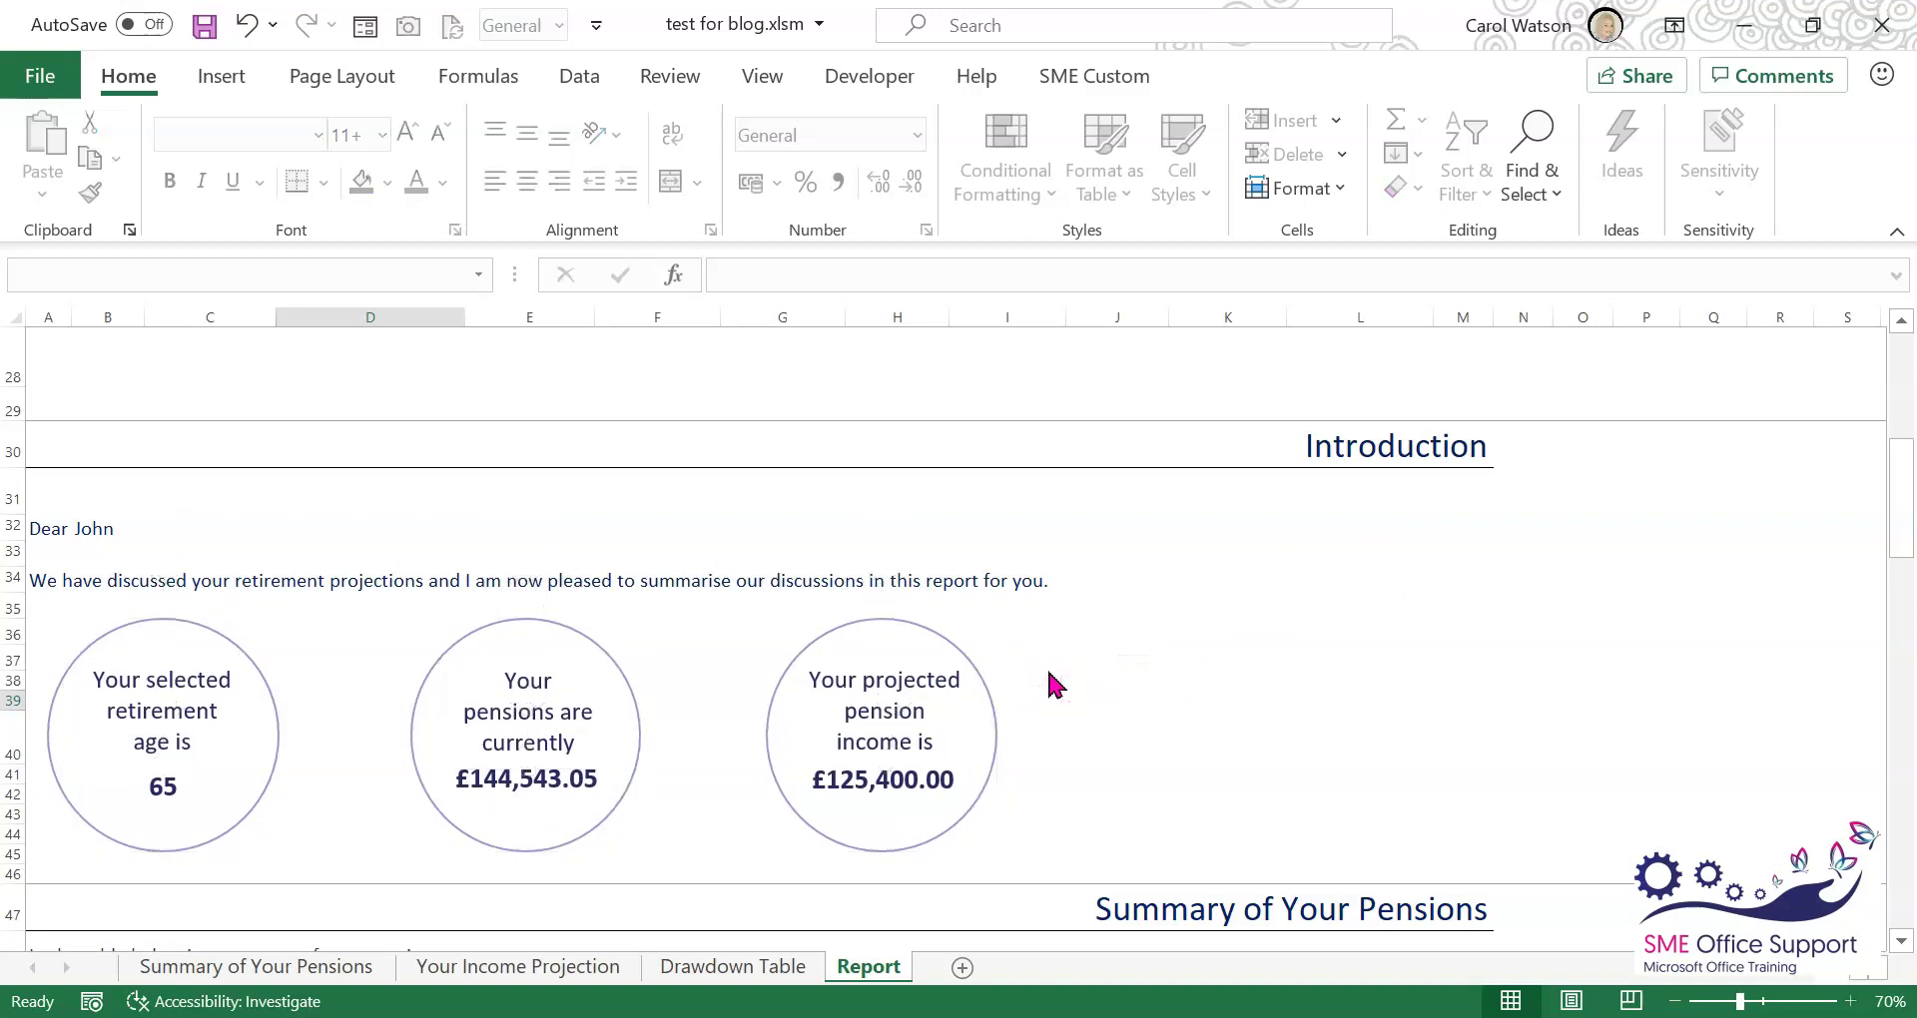